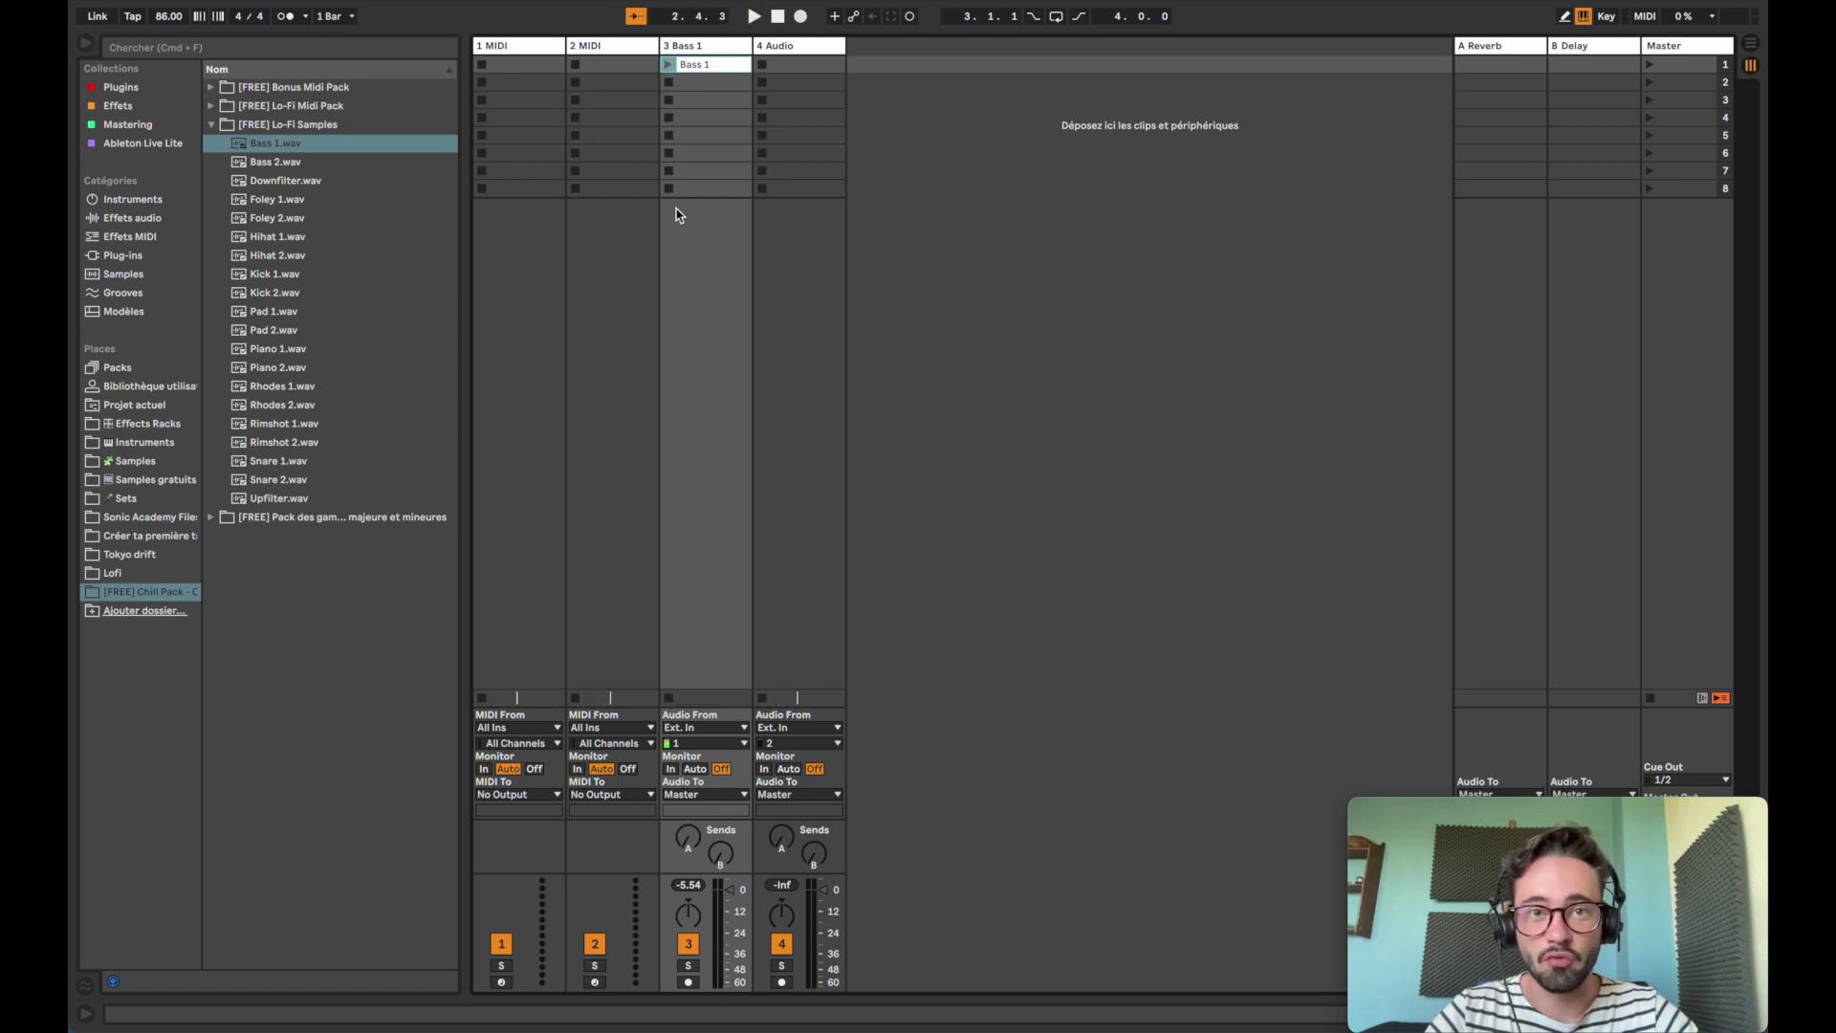
Open the Bass 1 clip, keep warping enabled and set its warp mode to Complex
double_click(705, 69)
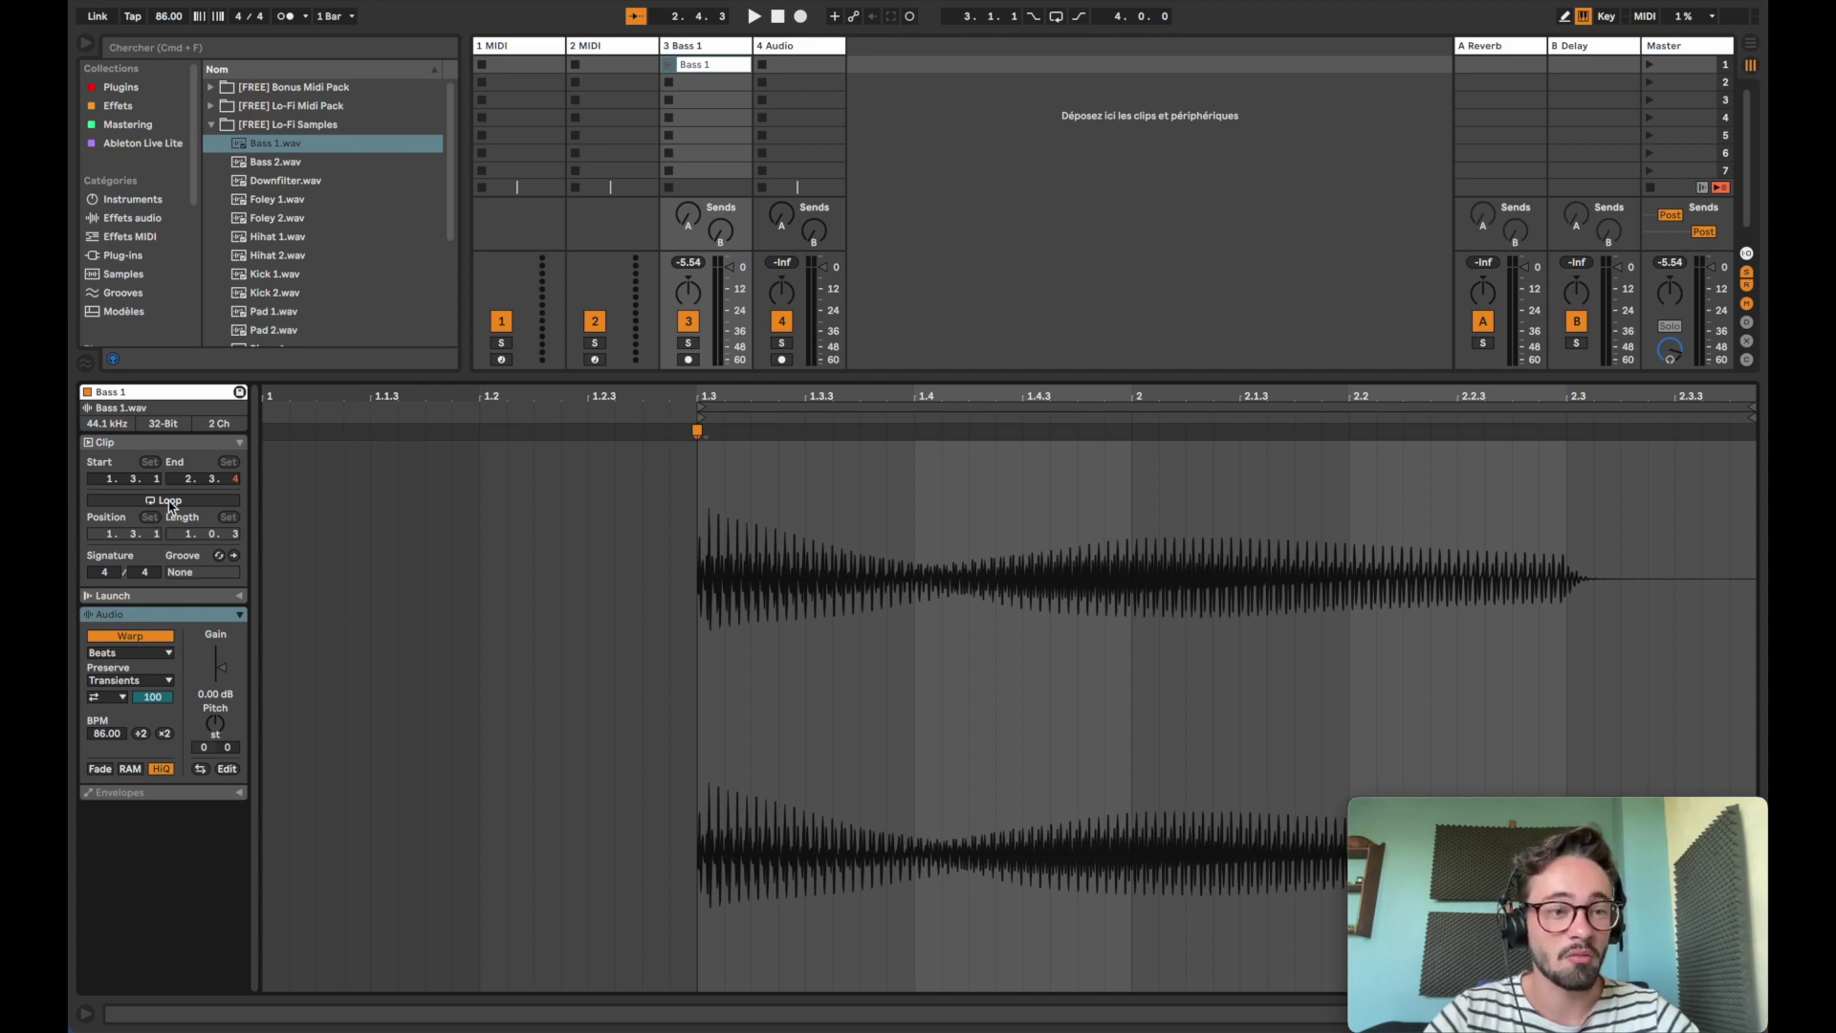
click(134, 637)
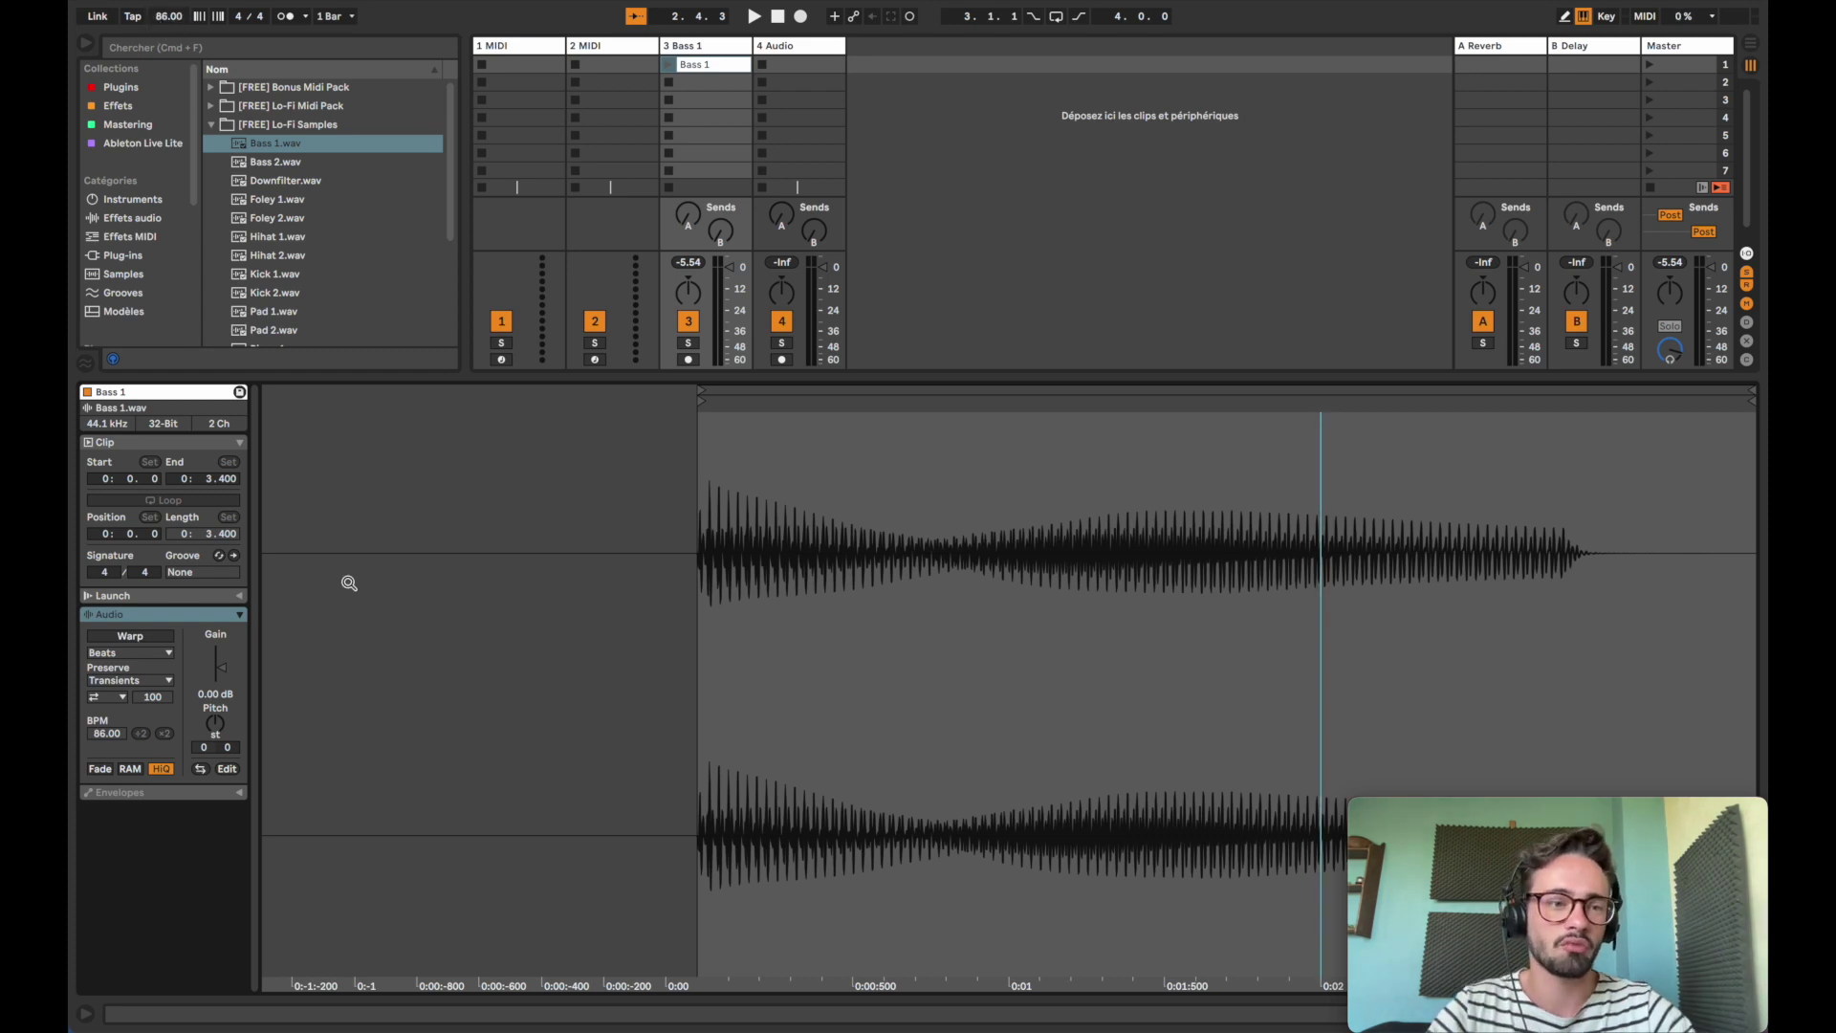
click(144, 637)
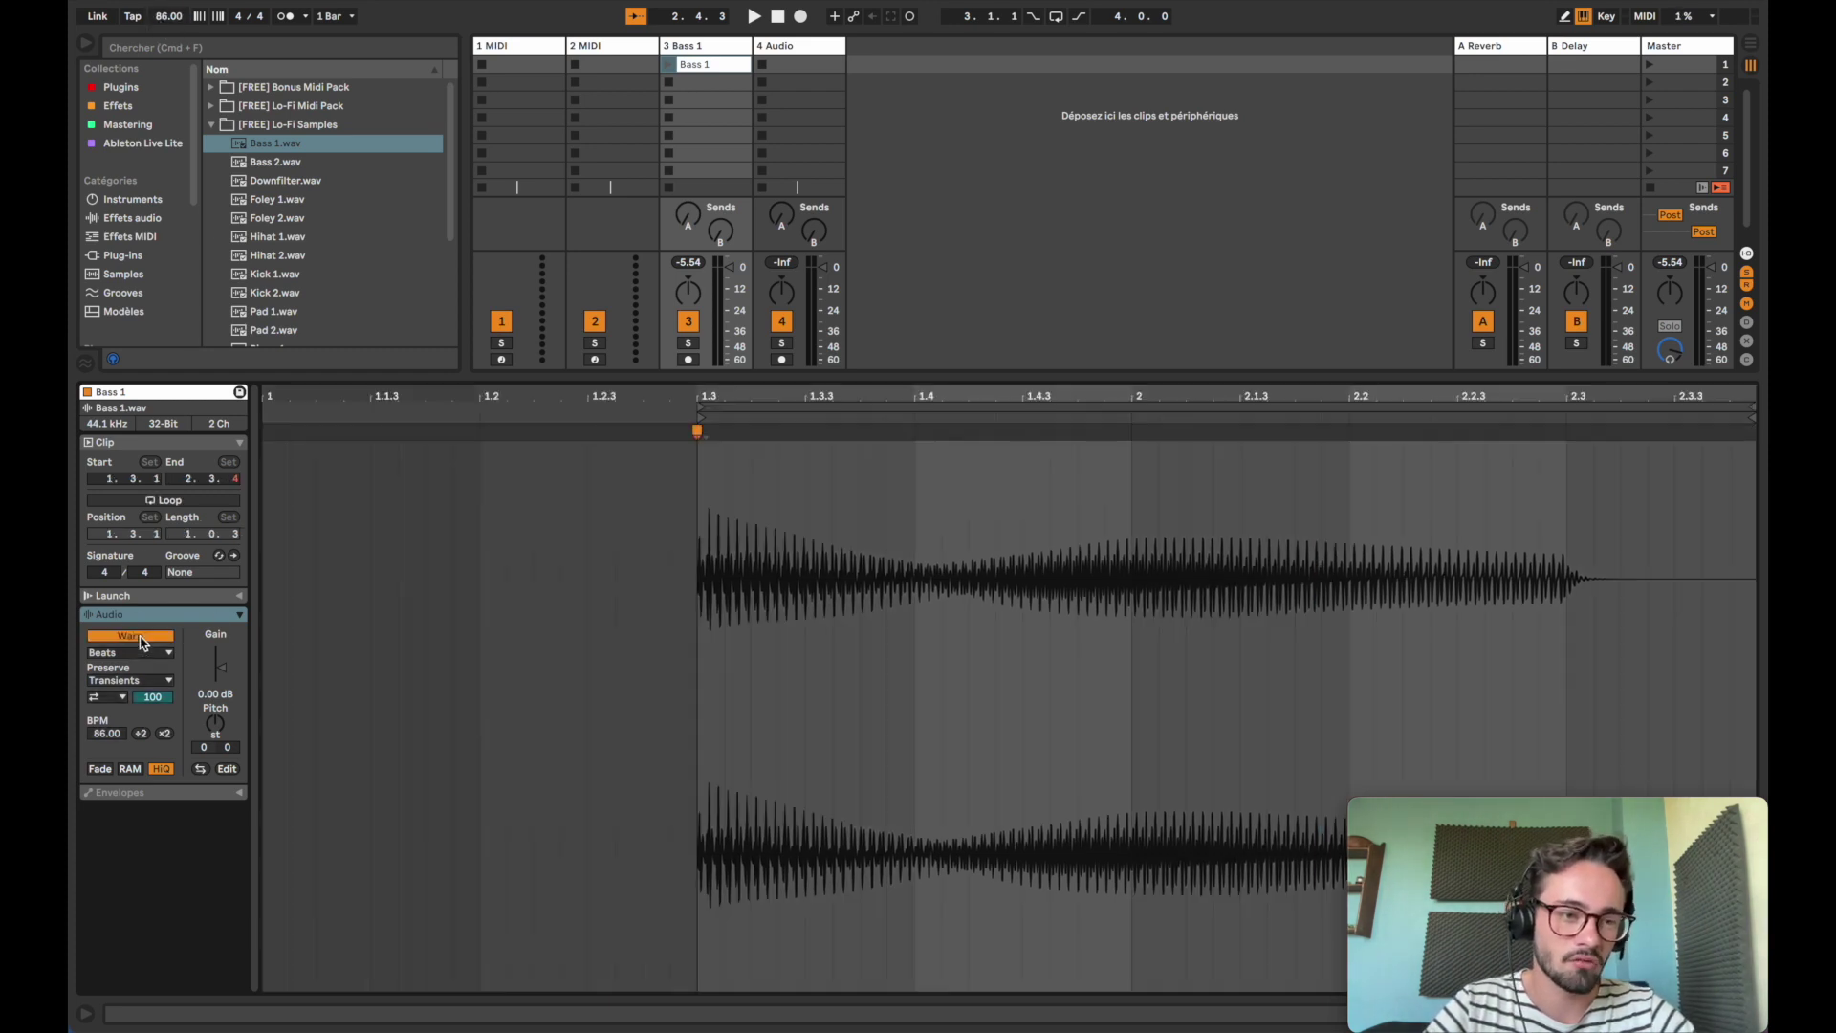
click(139, 658)
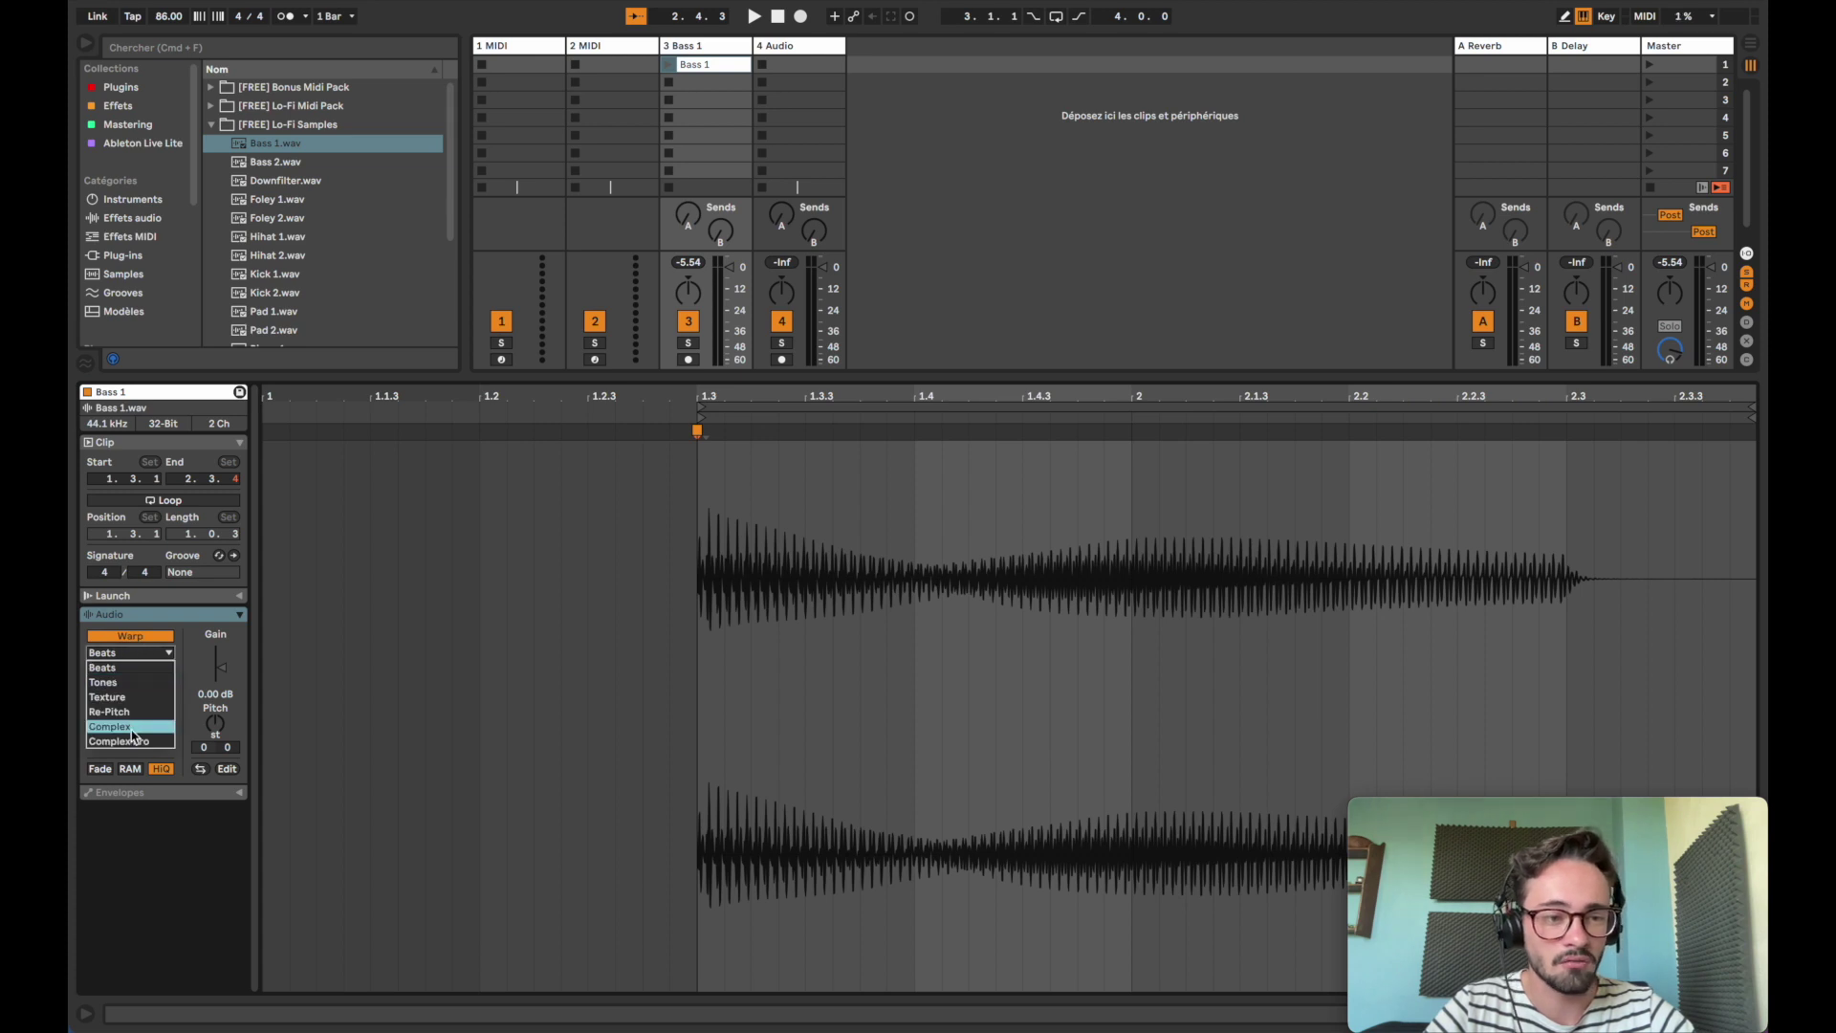
click(133, 733)
click(133, 657)
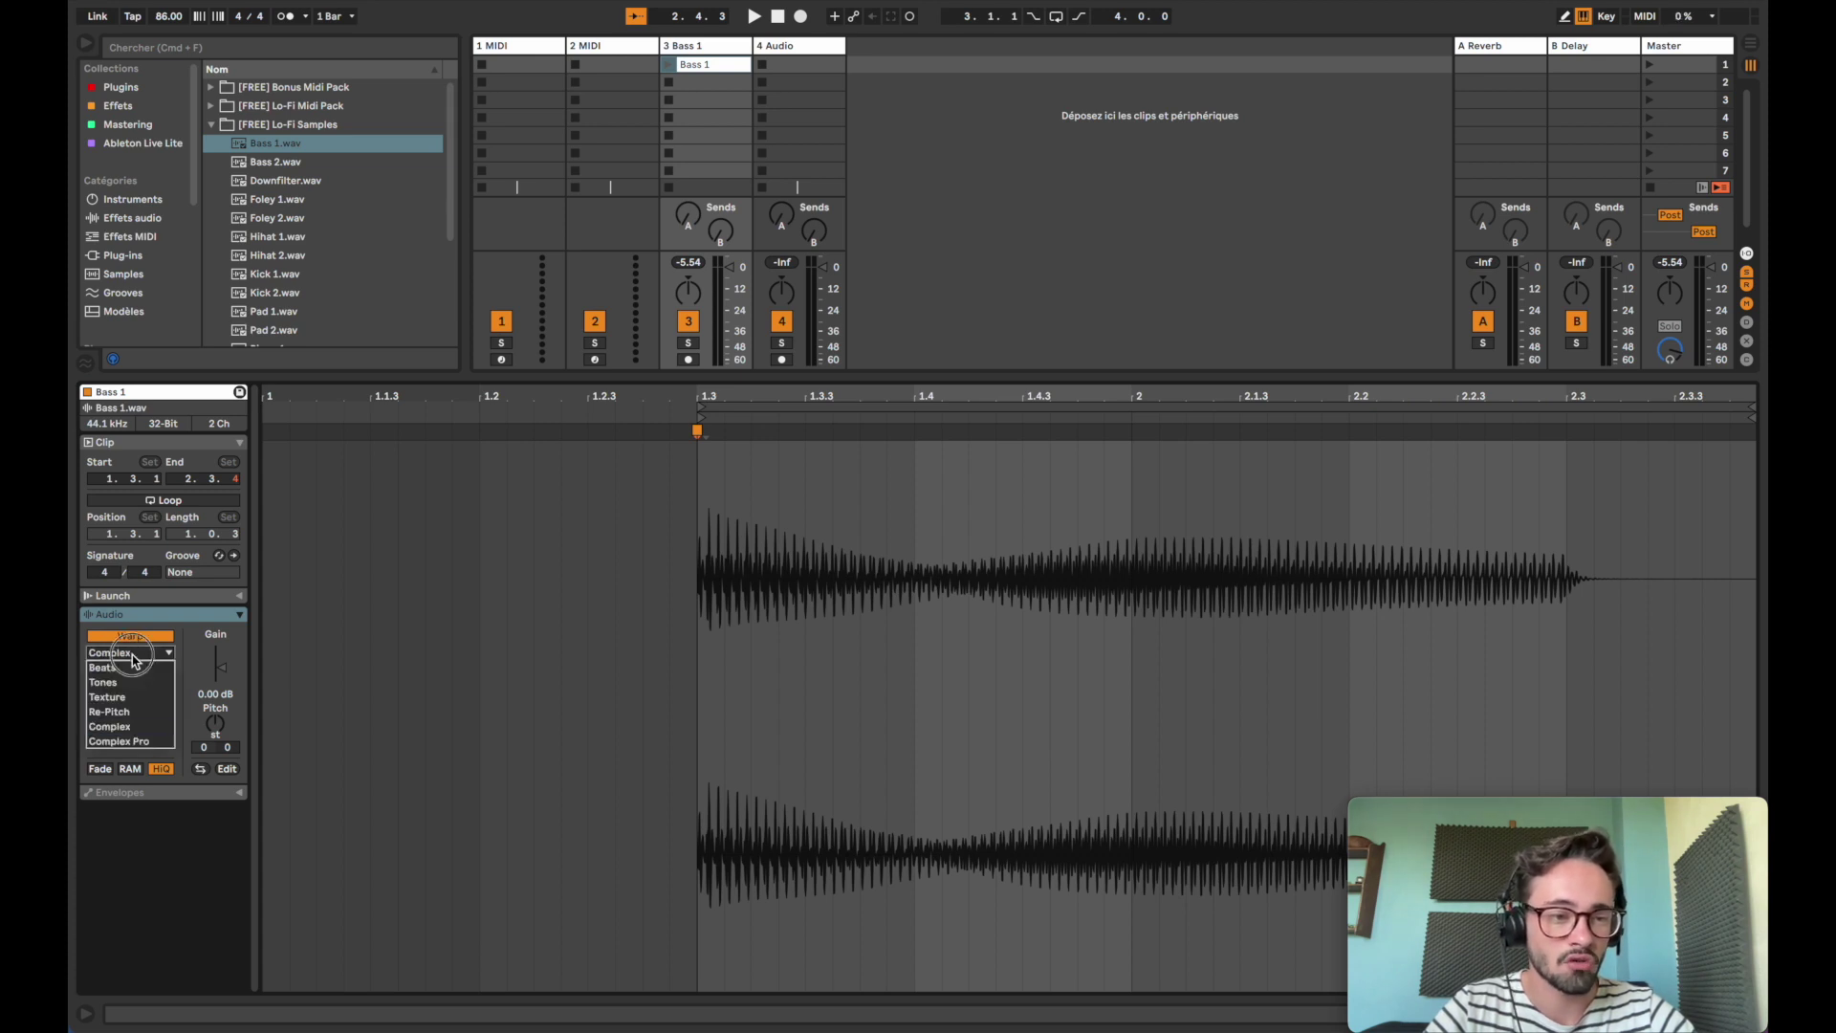
click(134, 728)
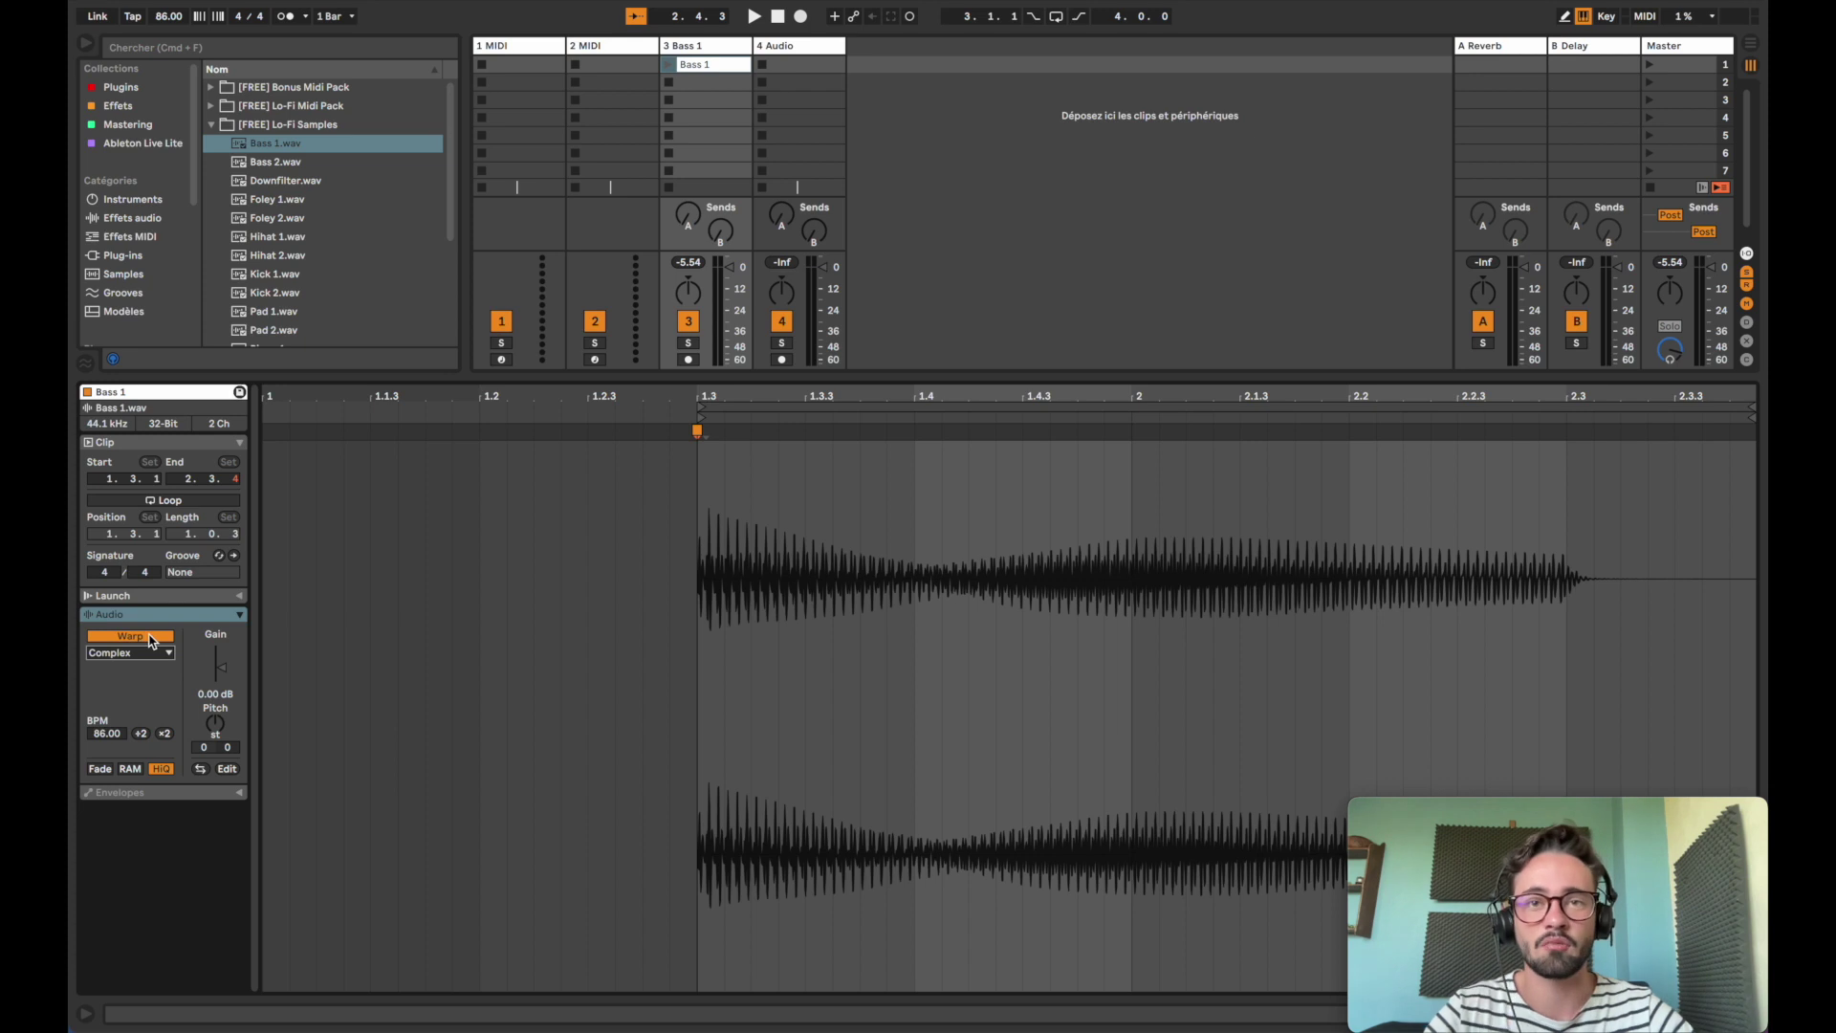
Enable looping on the Bass 1 clip and launch it with the metronome on
click(150, 501)
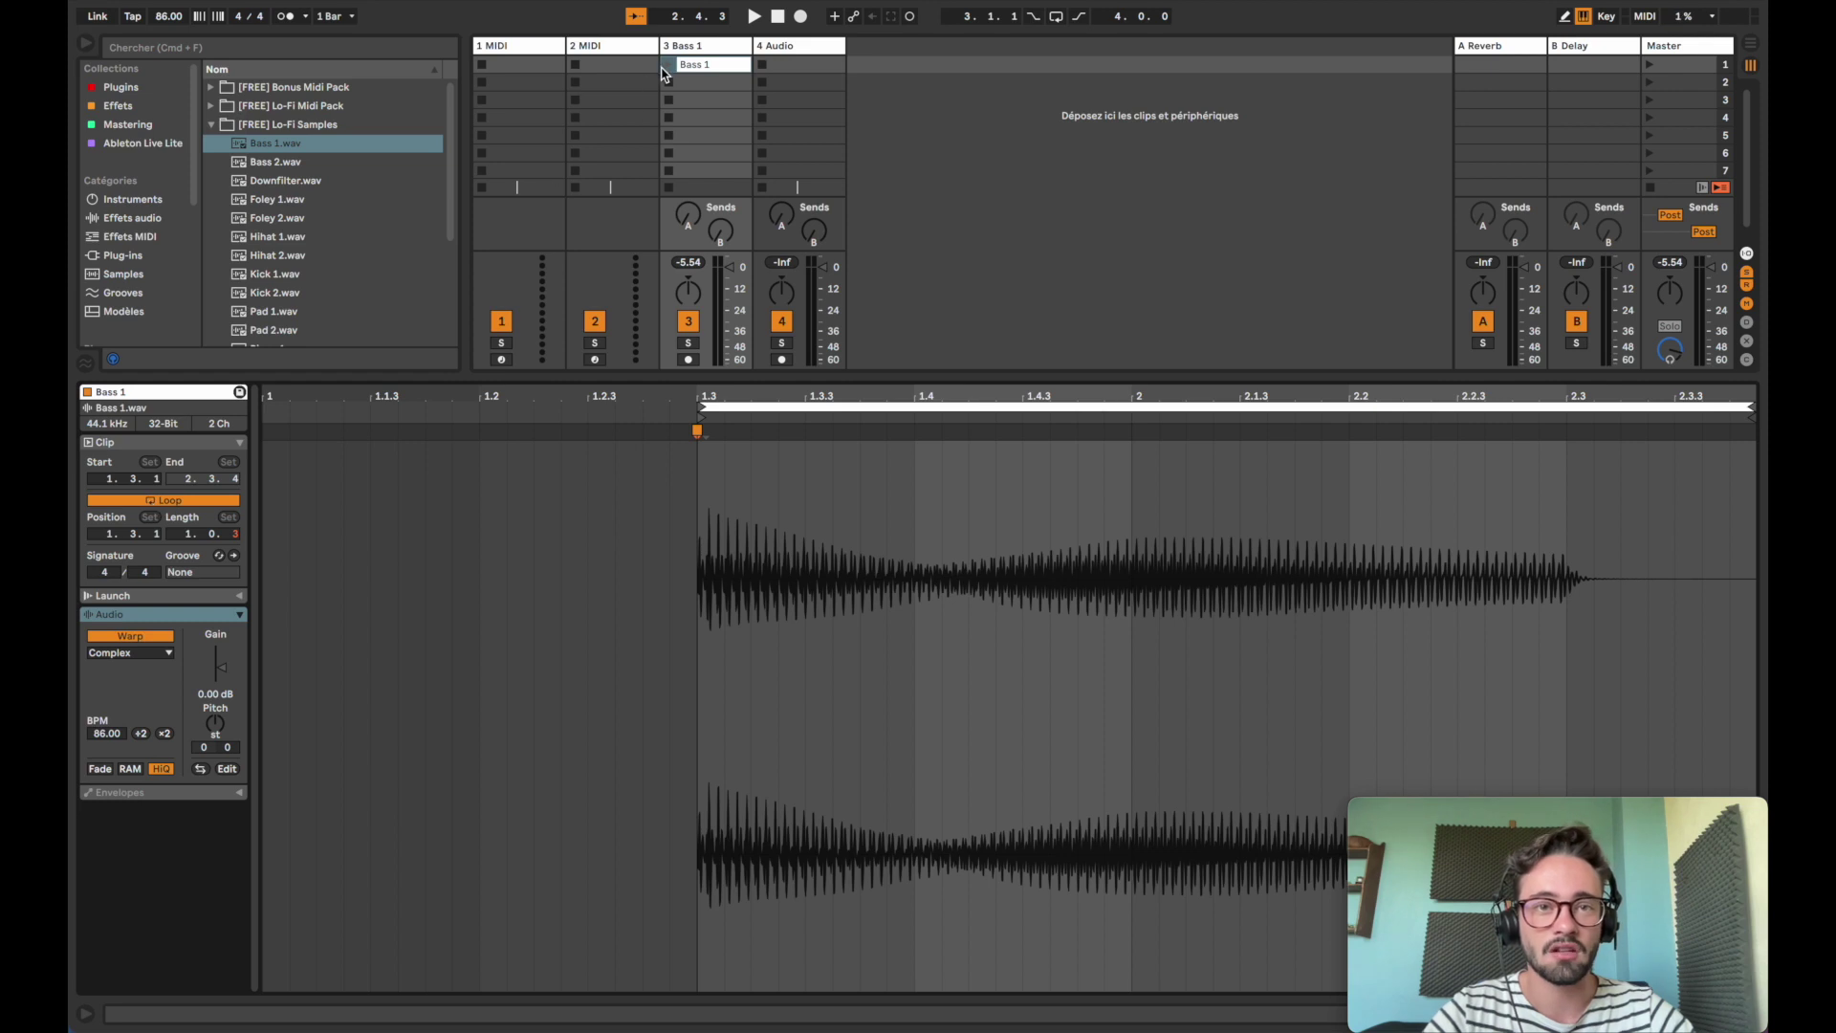
click(285, 16)
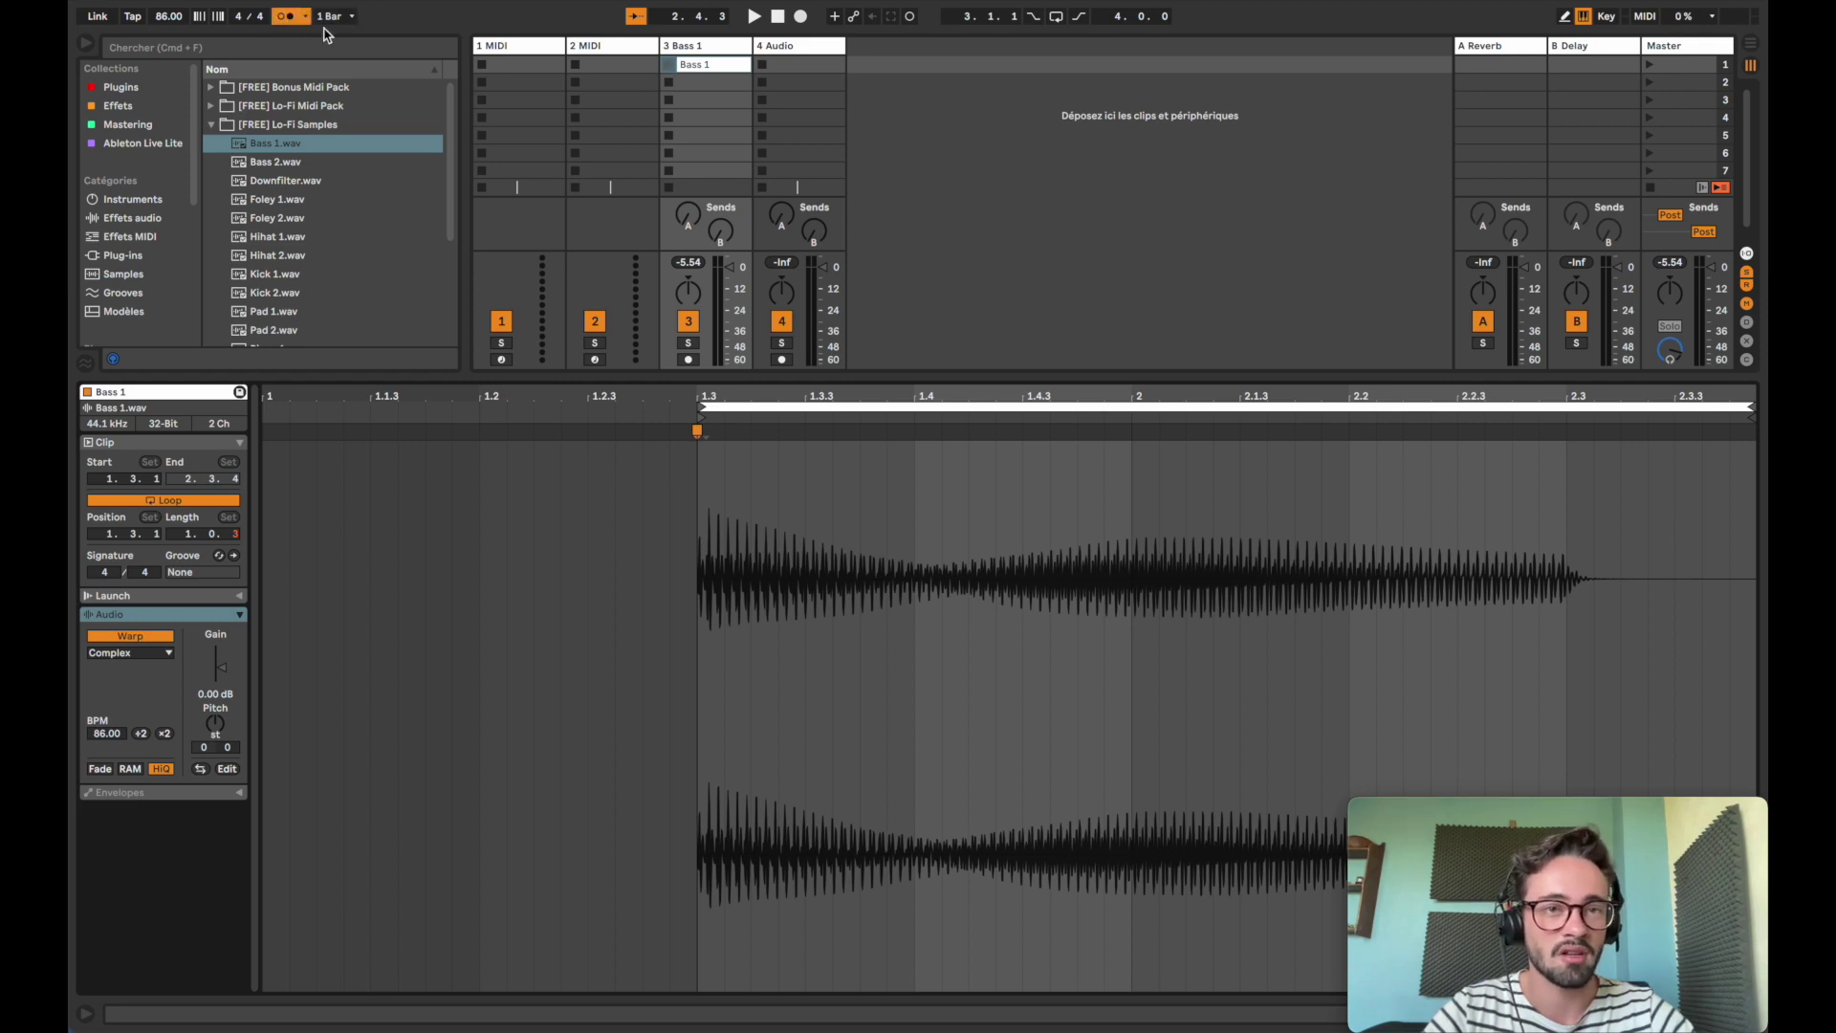
click(670, 67)
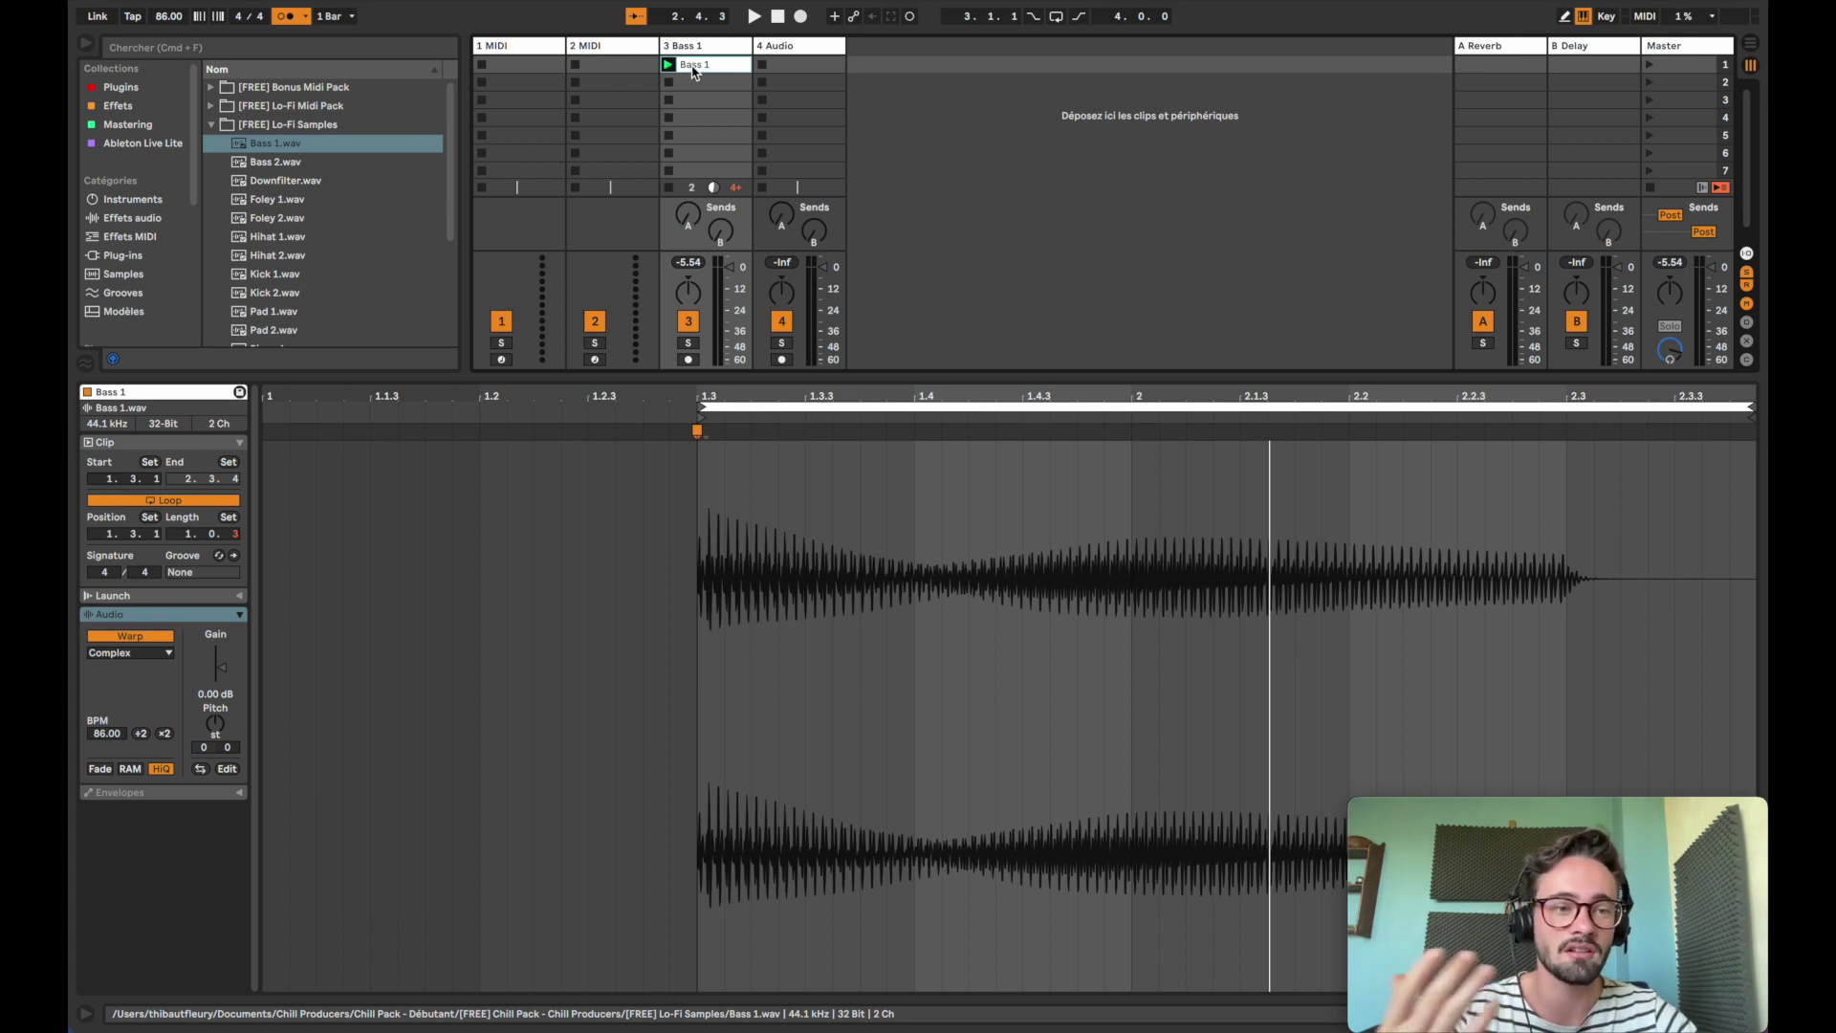
Place Campfire lake Guitar.mid from the [FREE] Lo-Fi Midi Pack in the first clip slot of the 2 MIDI track
double_click(659, 380)
click(613, 45)
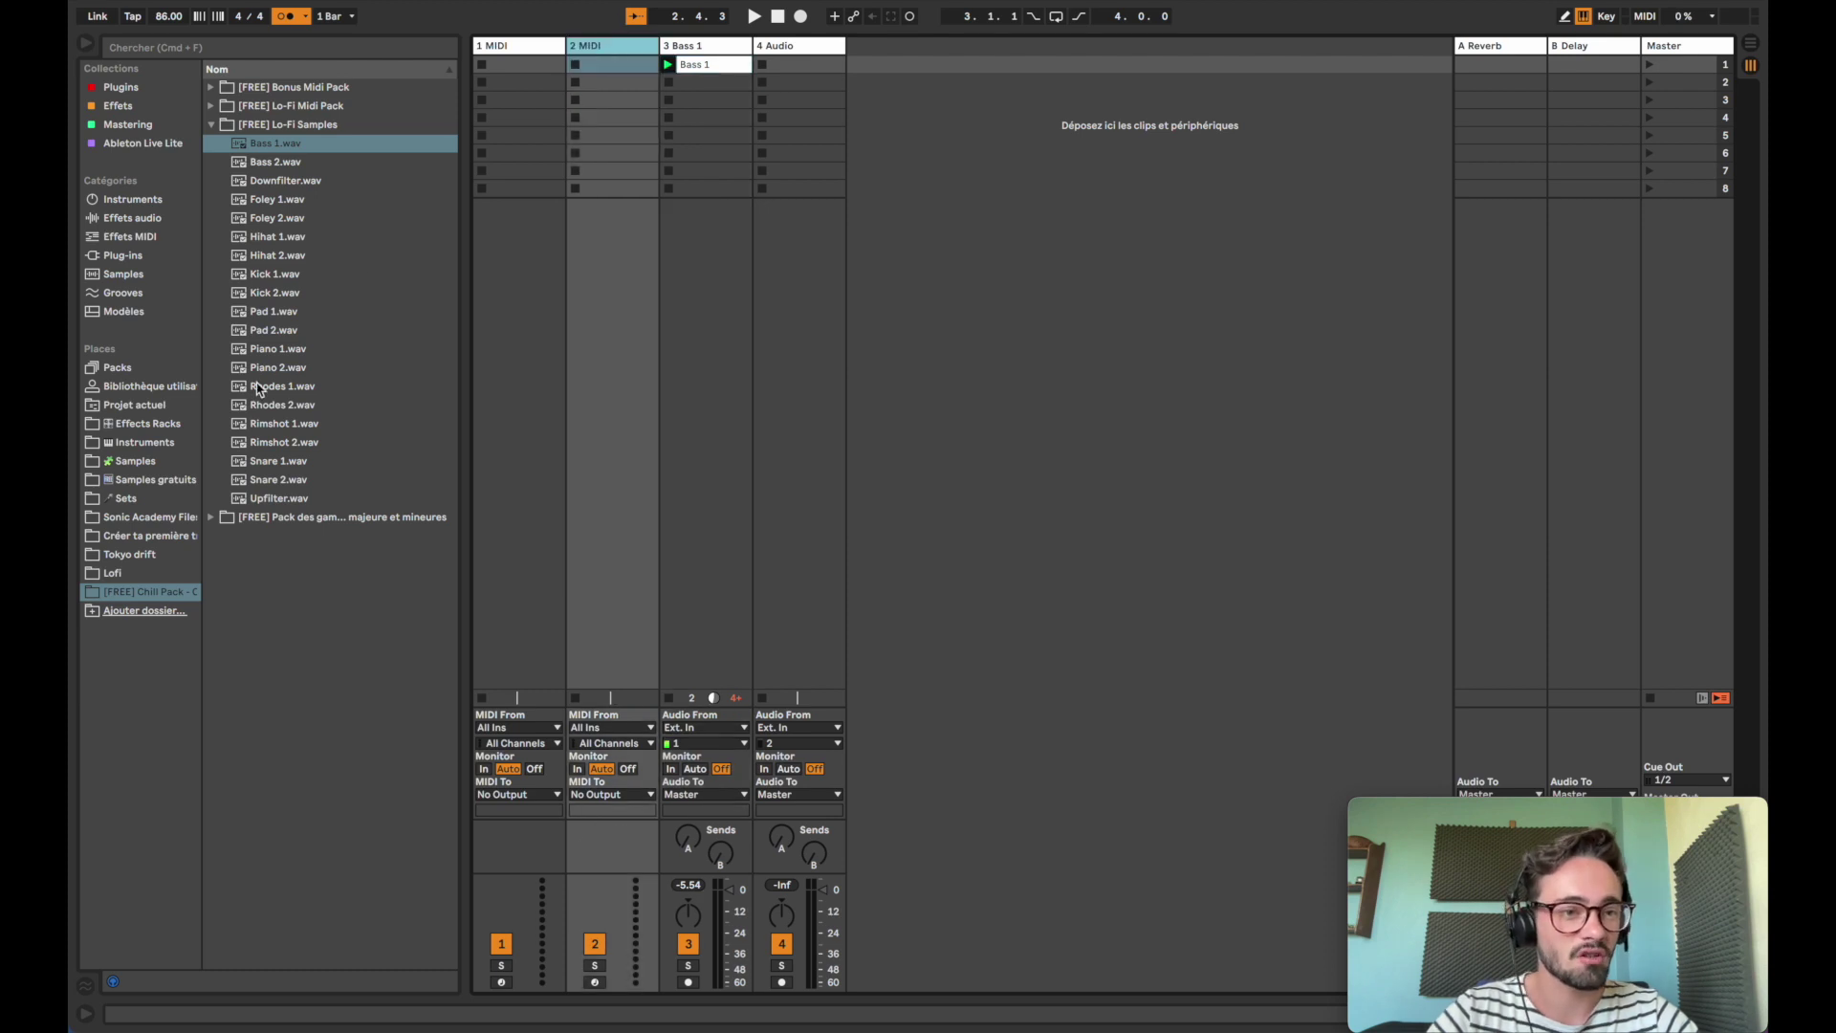
click(211, 107)
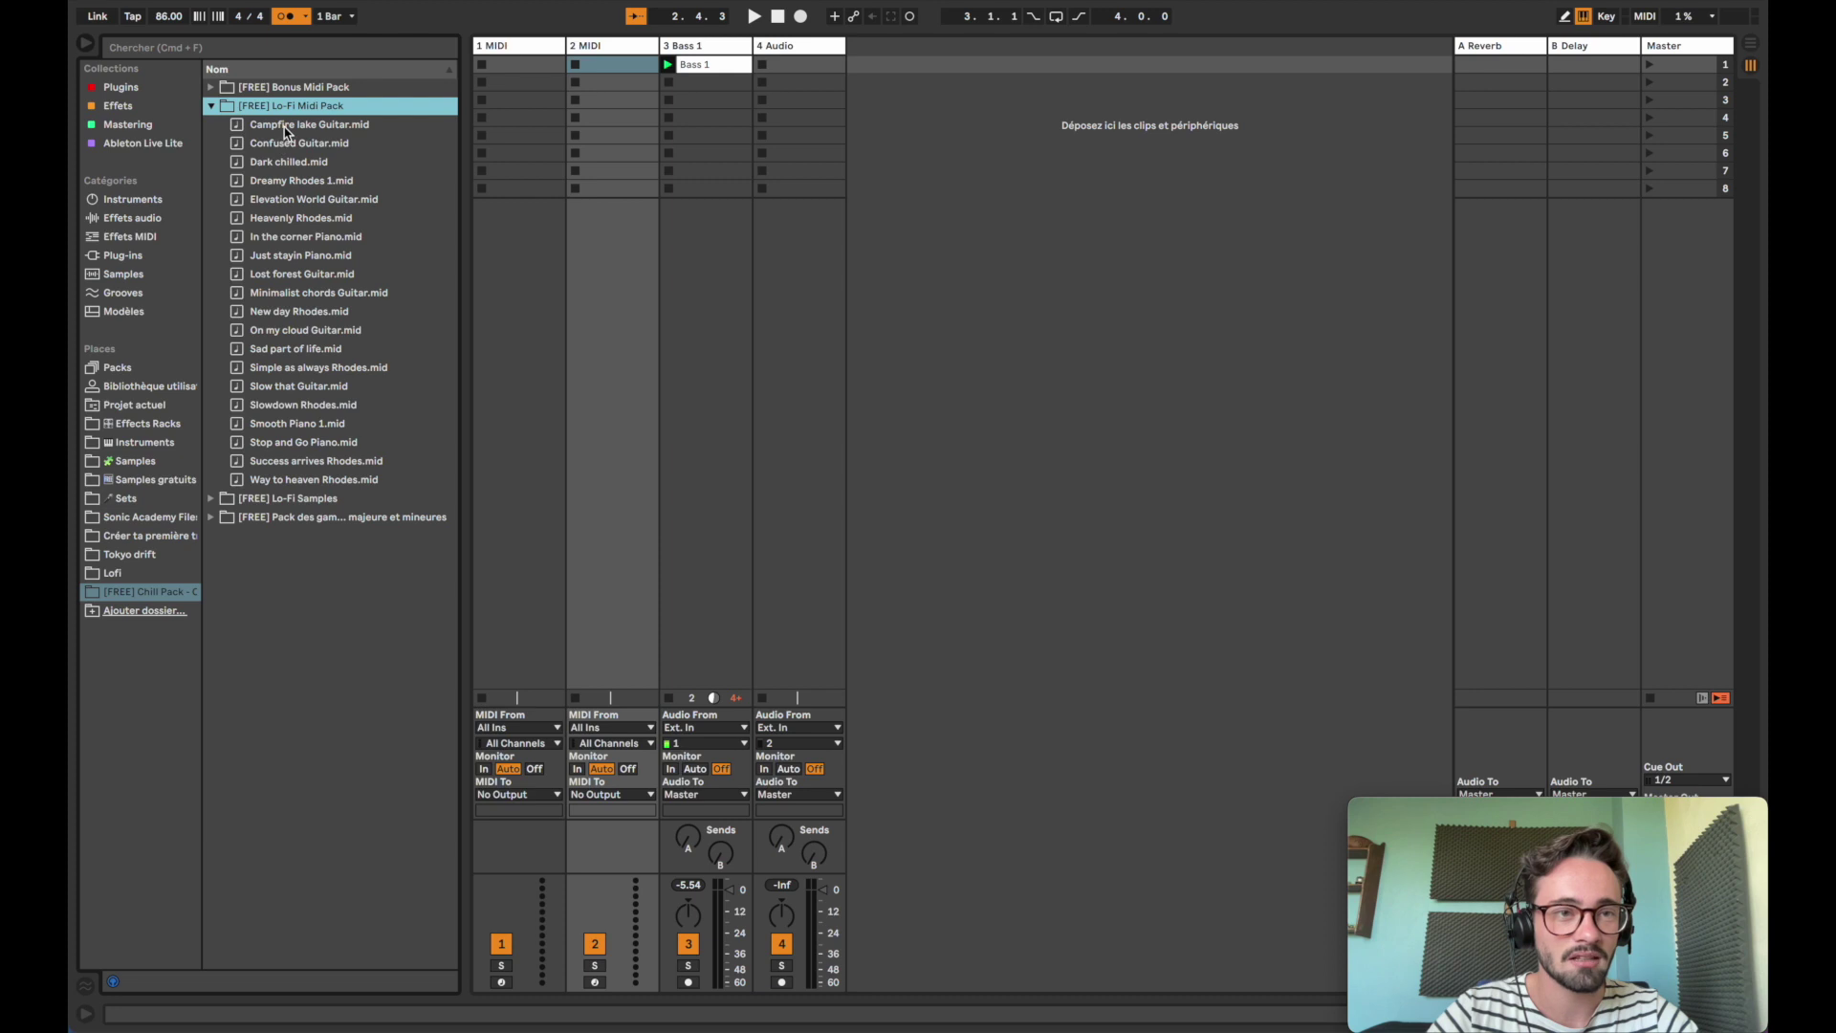
drag(284, 132, 570, 71)
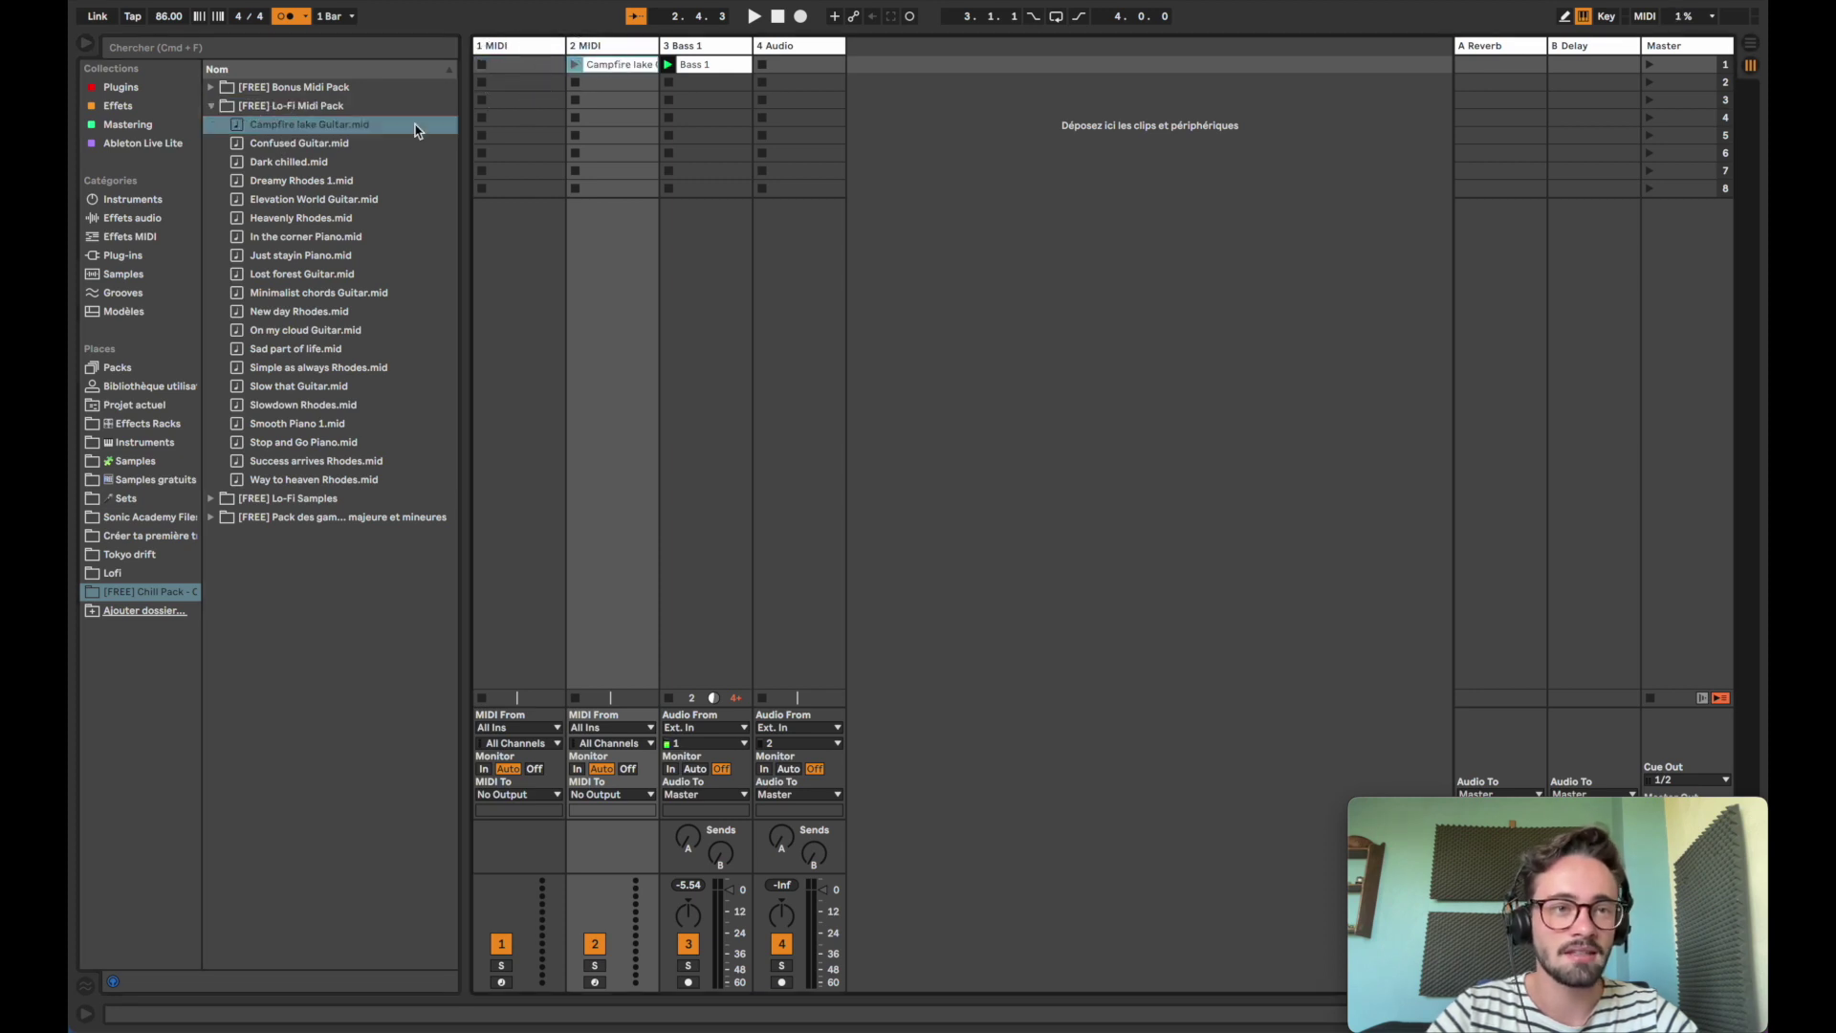
Load the Grand Piano.adg preset from Simpler's Piano & Keys folder onto the 2 MIDI track
click(131, 200)
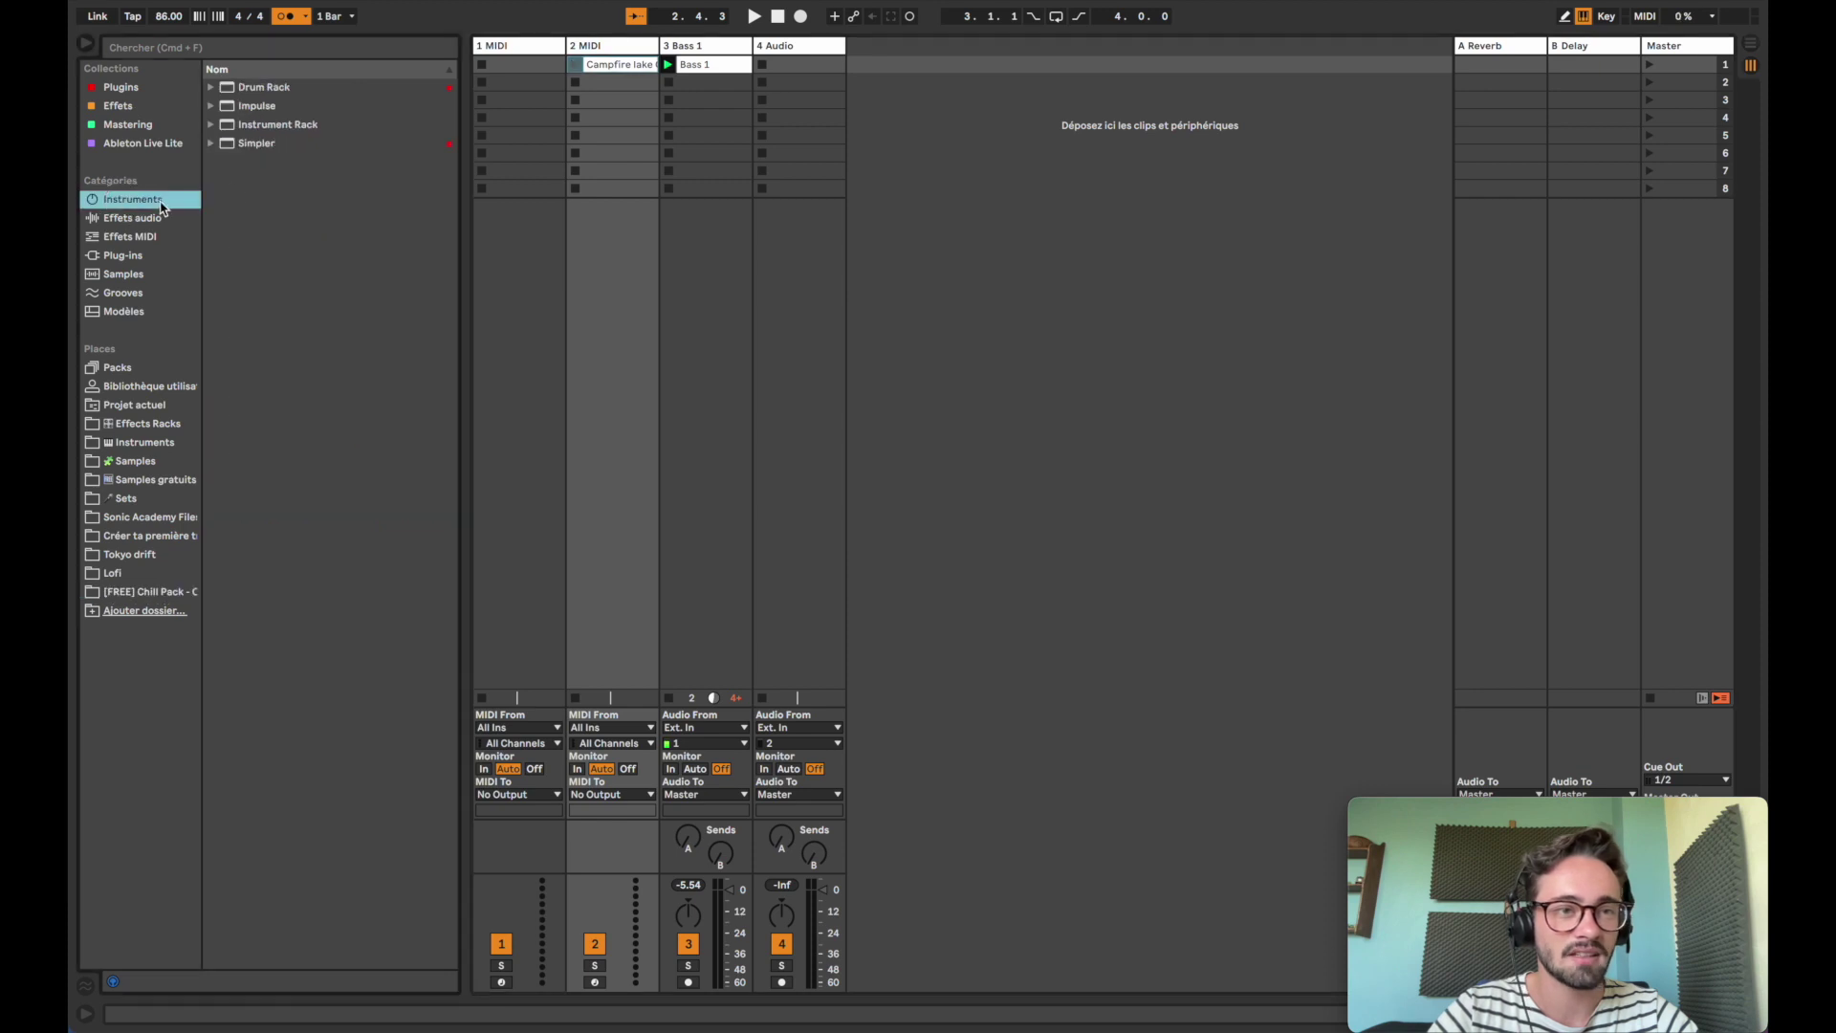
click(226, 145)
click(211, 145)
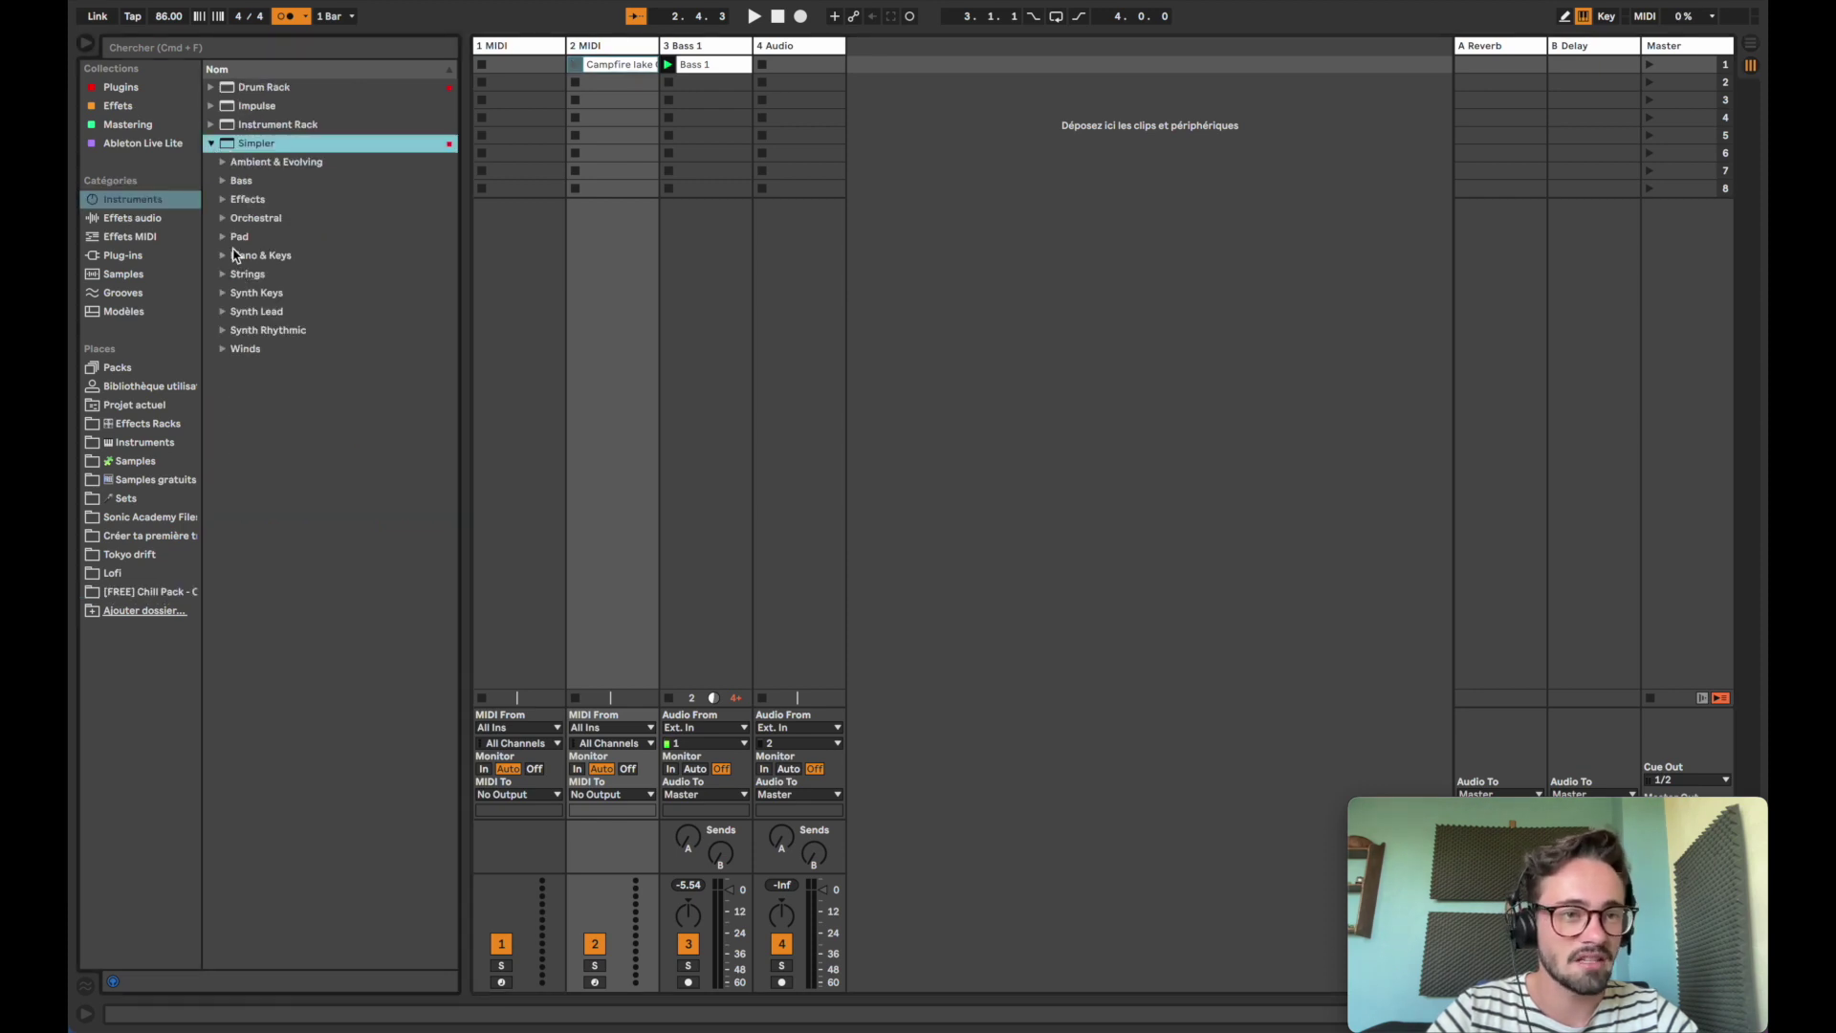
click(224, 276)
scroll(316, 468, down, 3)
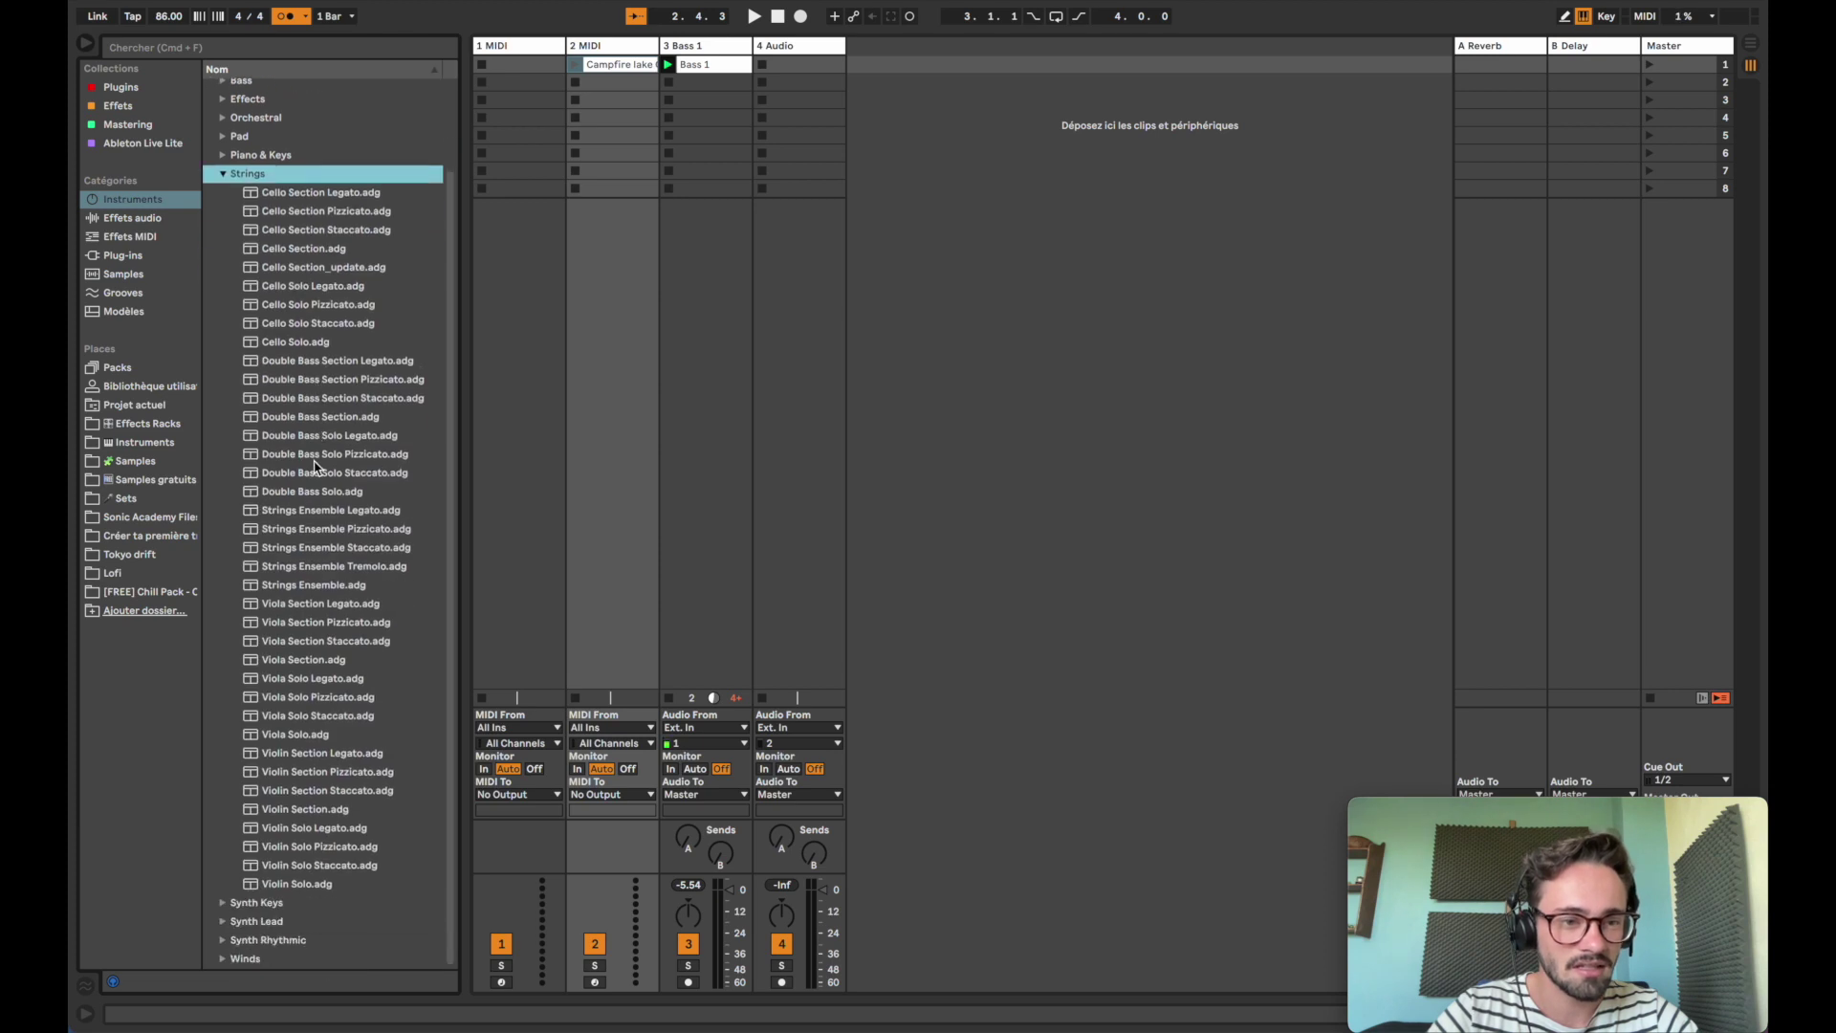
scroll(278, 424, up, 3)
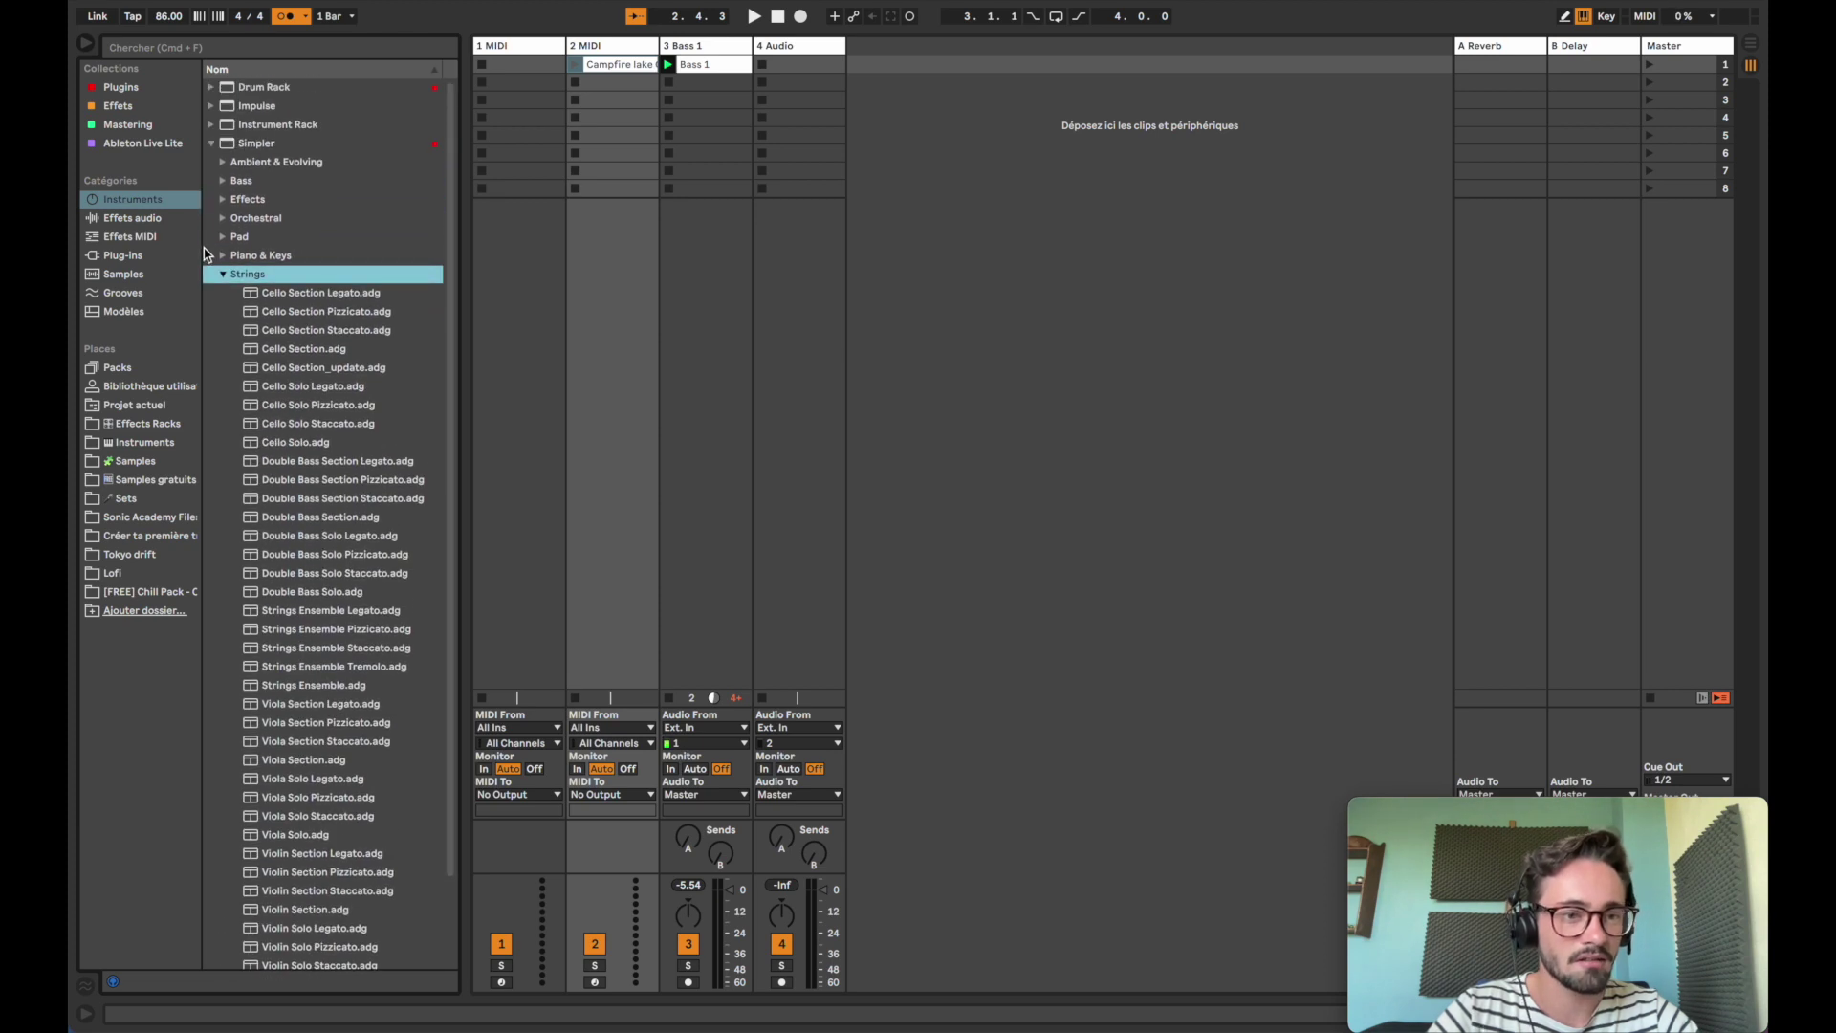
click(226, 255)
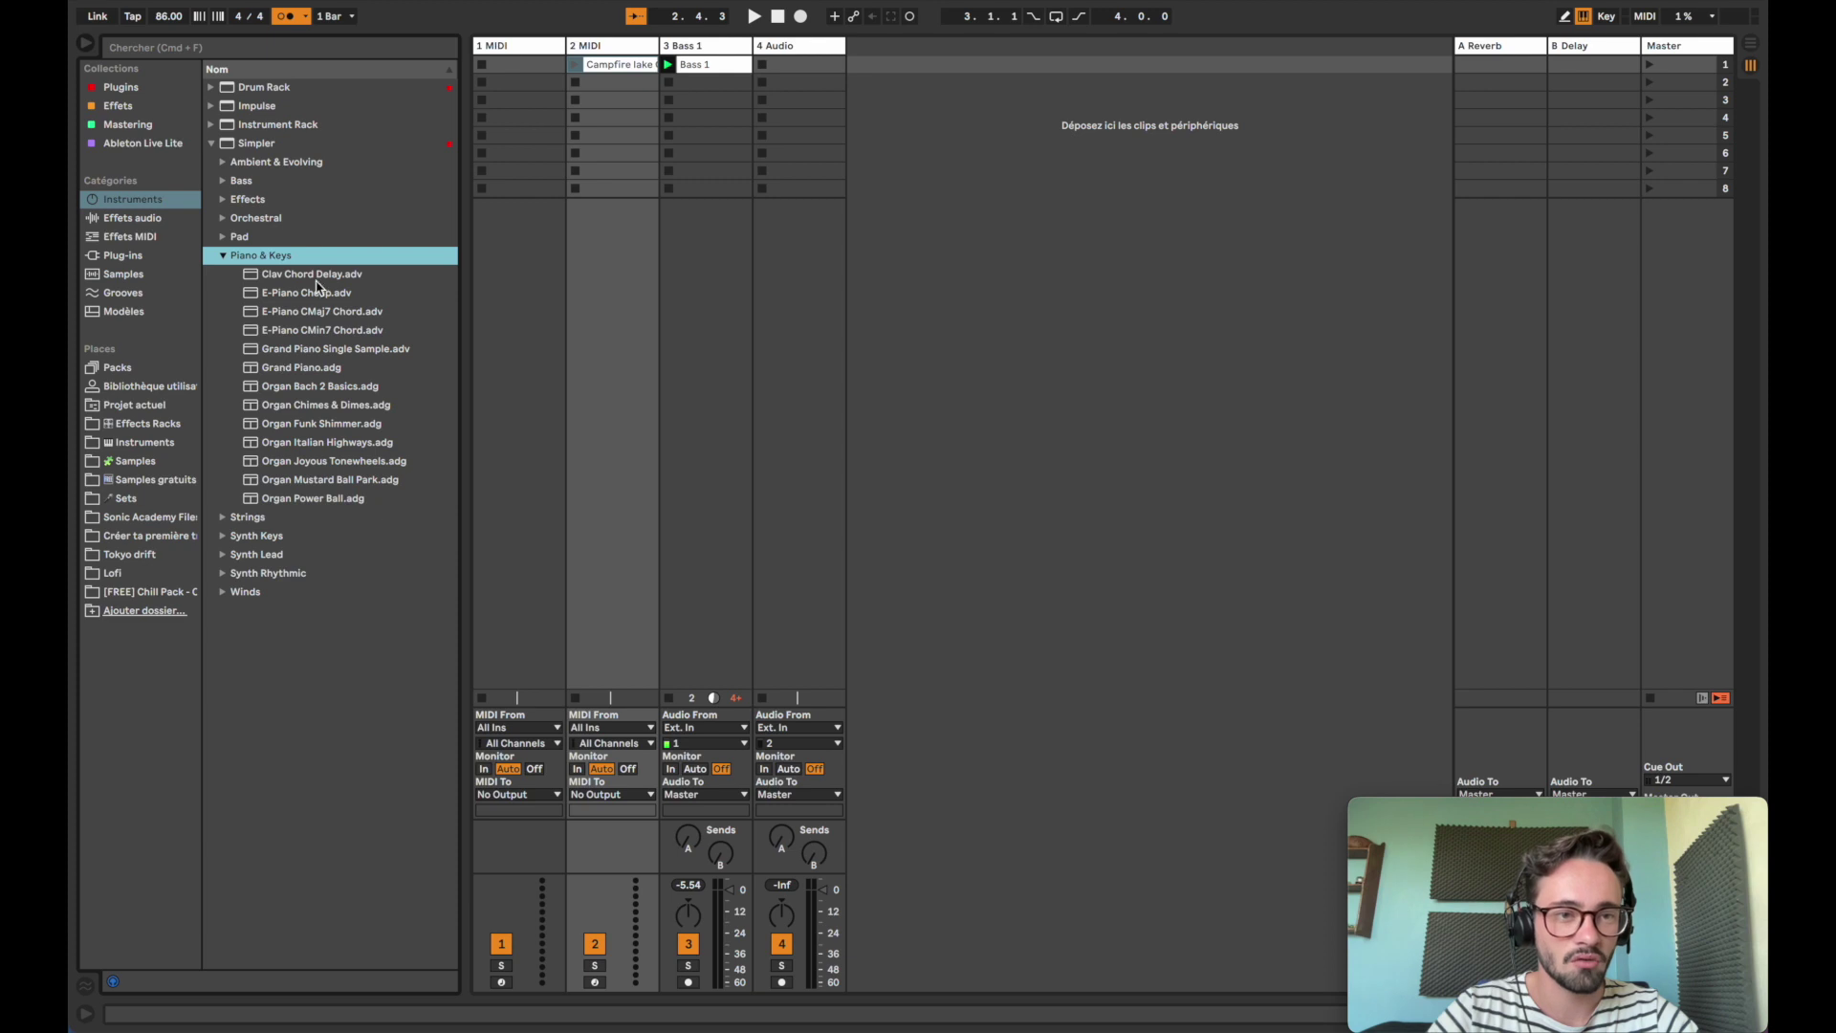
drag(292, 369, 601, 72)
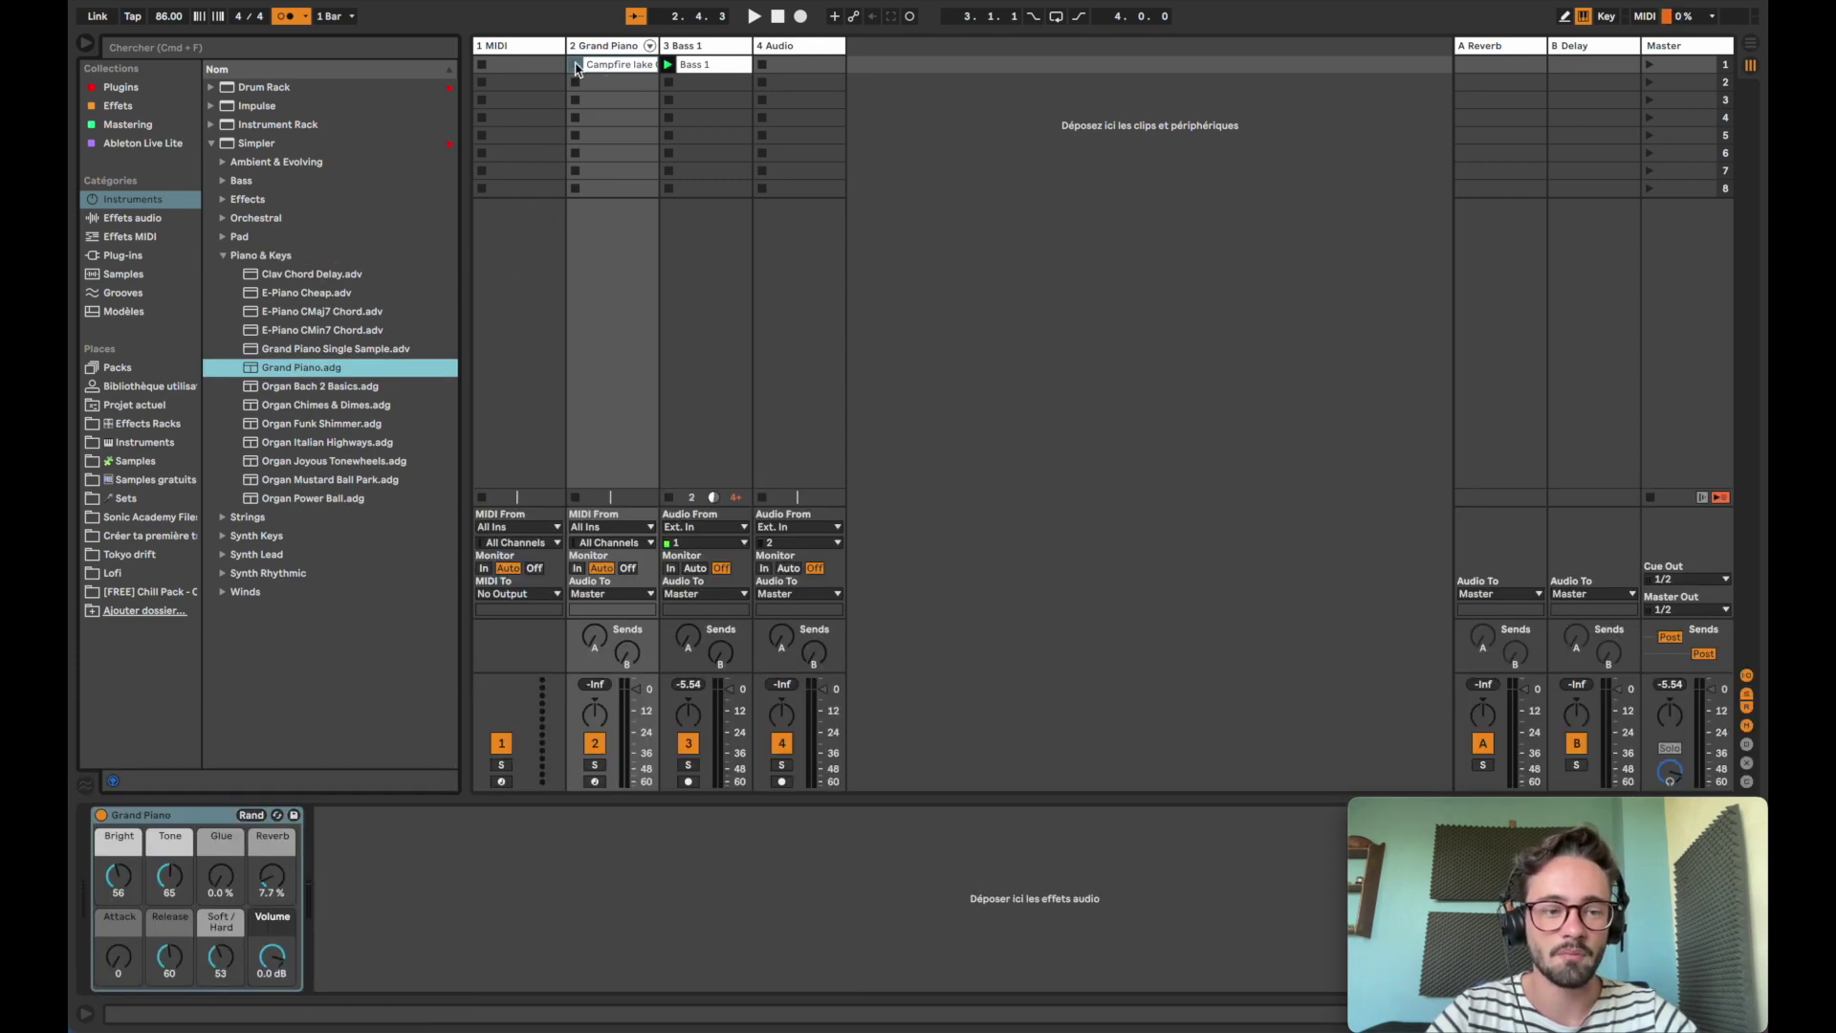
Delete the Bass 1 clip from track 3 and play the Campfire lake Guitar clip with its notes open
click(702, 66)
key(Delete)
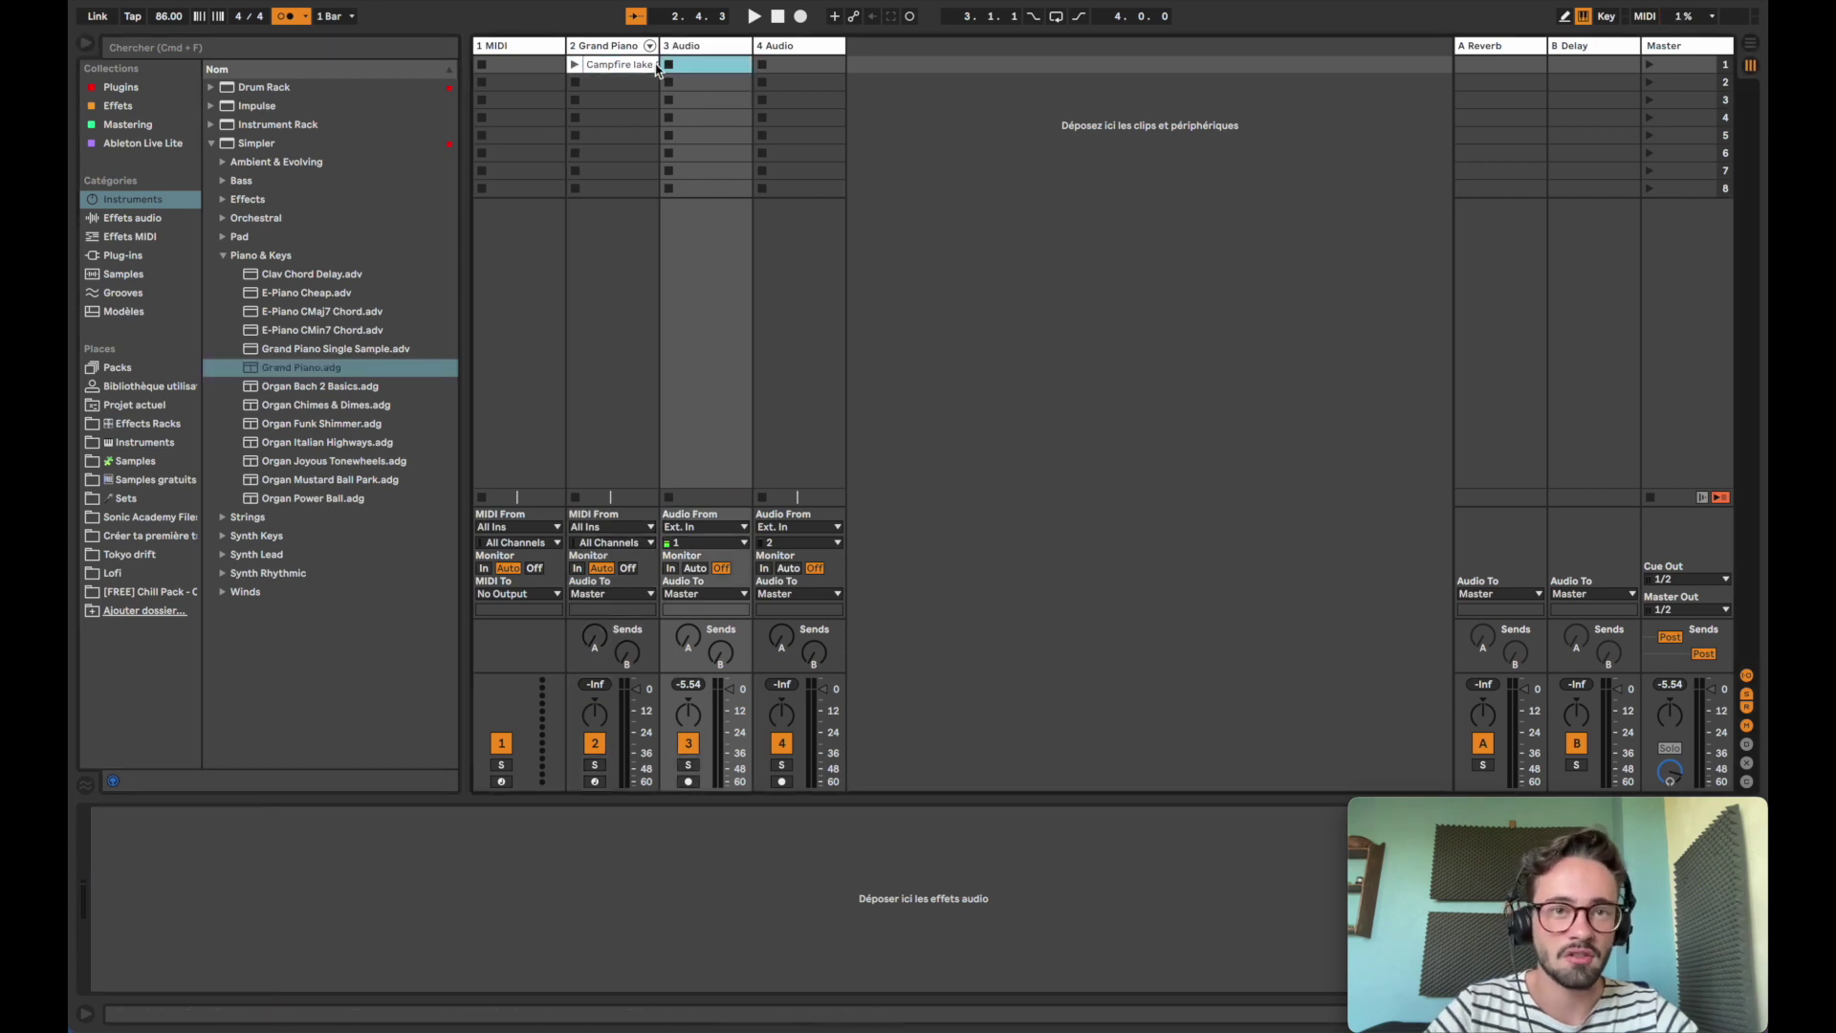
double_click(586, 67)
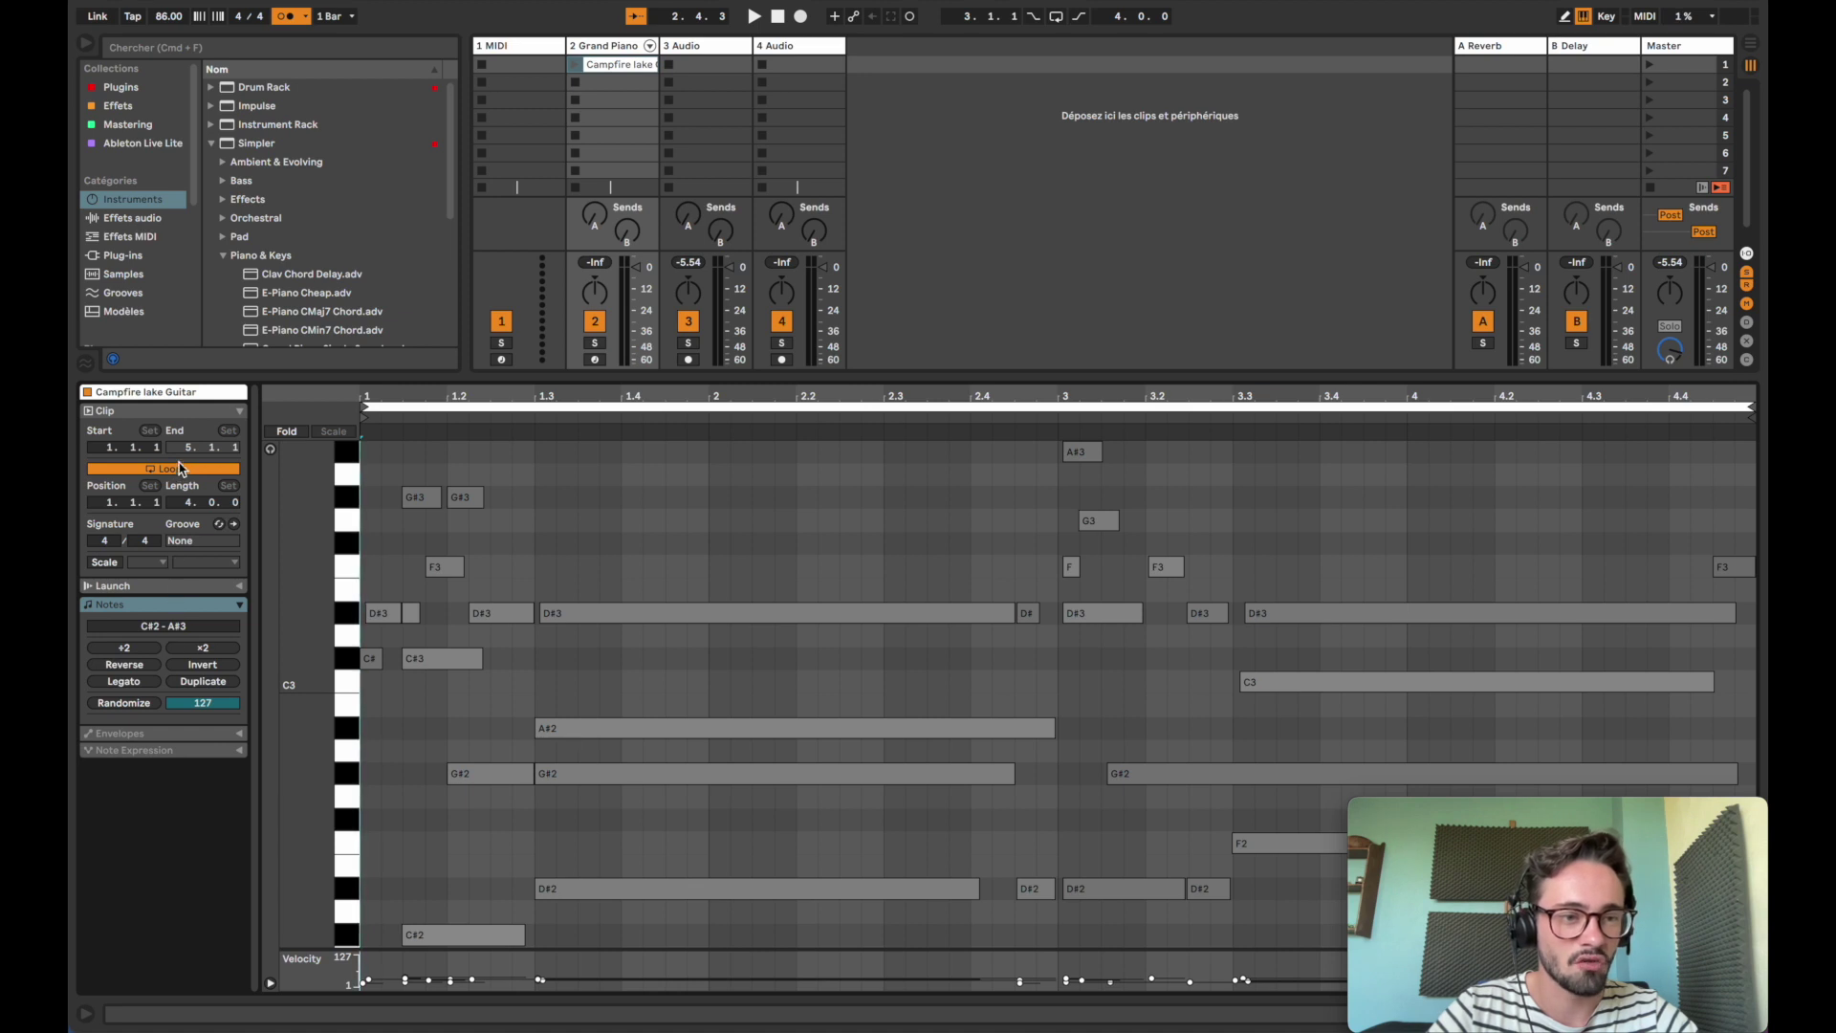
click(576, 65)
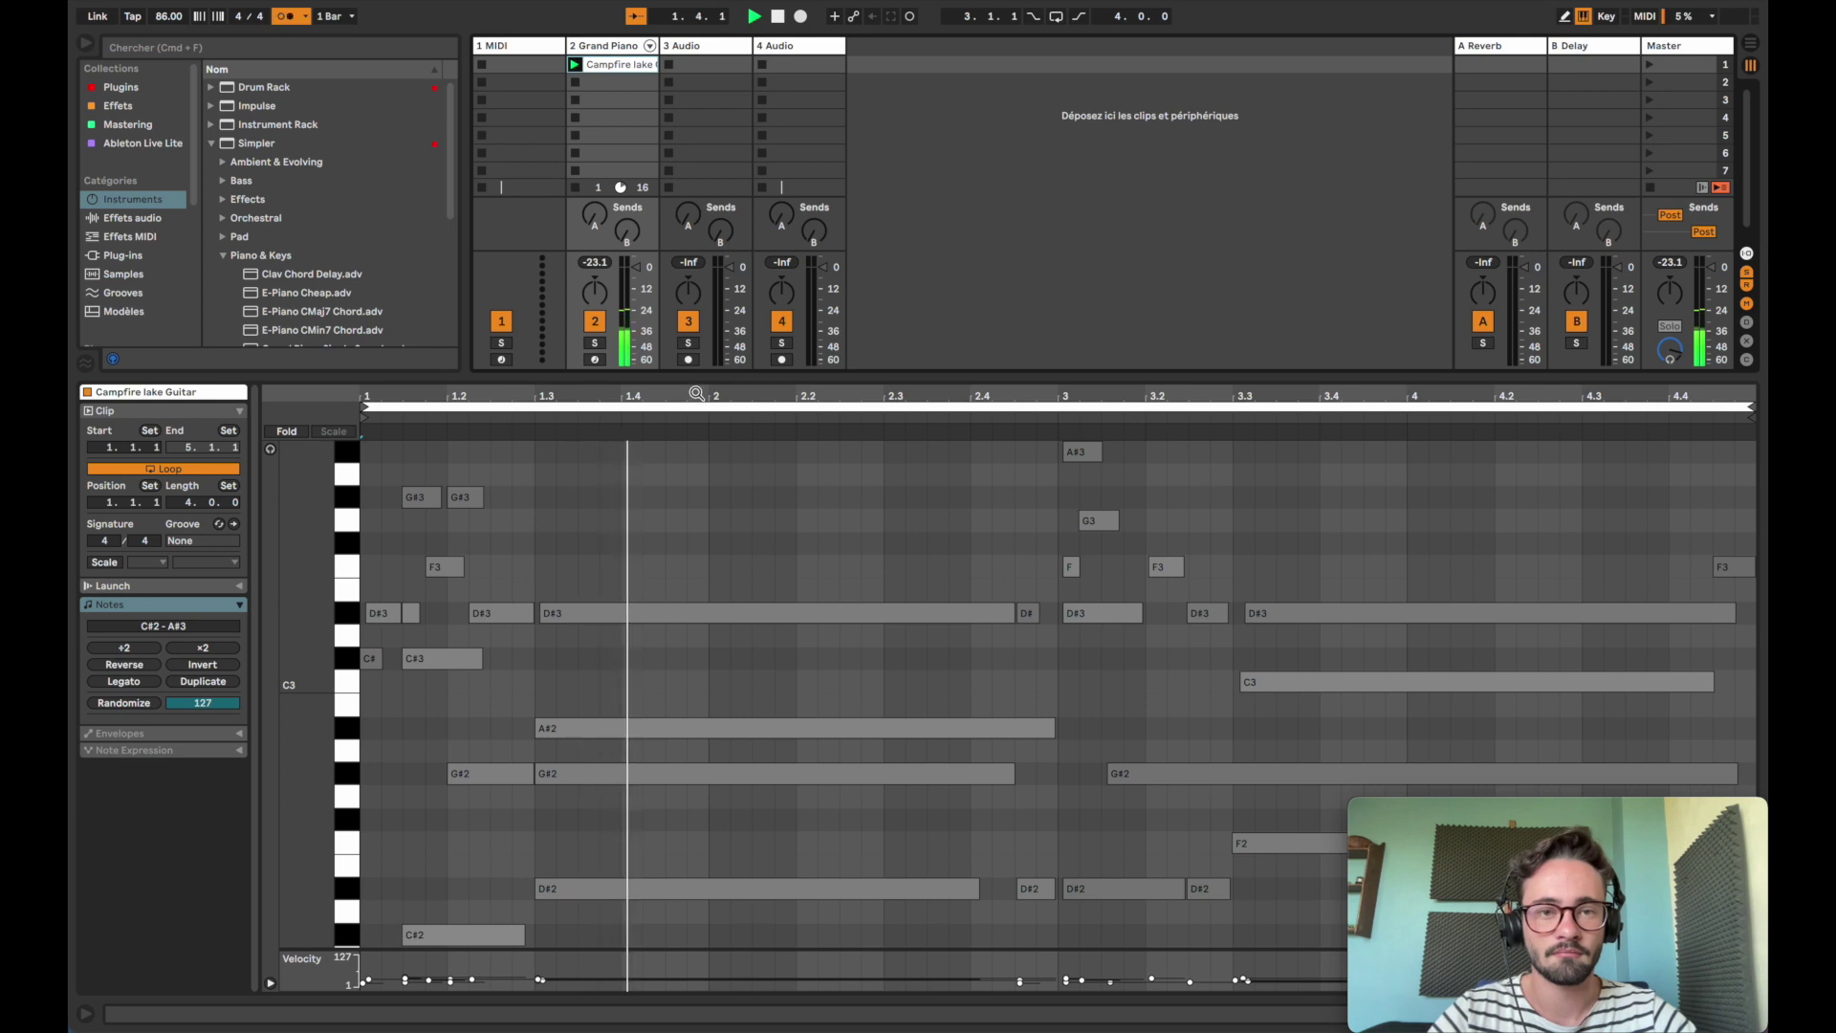
scroll(844, 669, down, 2)
scroll(845, 666, up, 2)
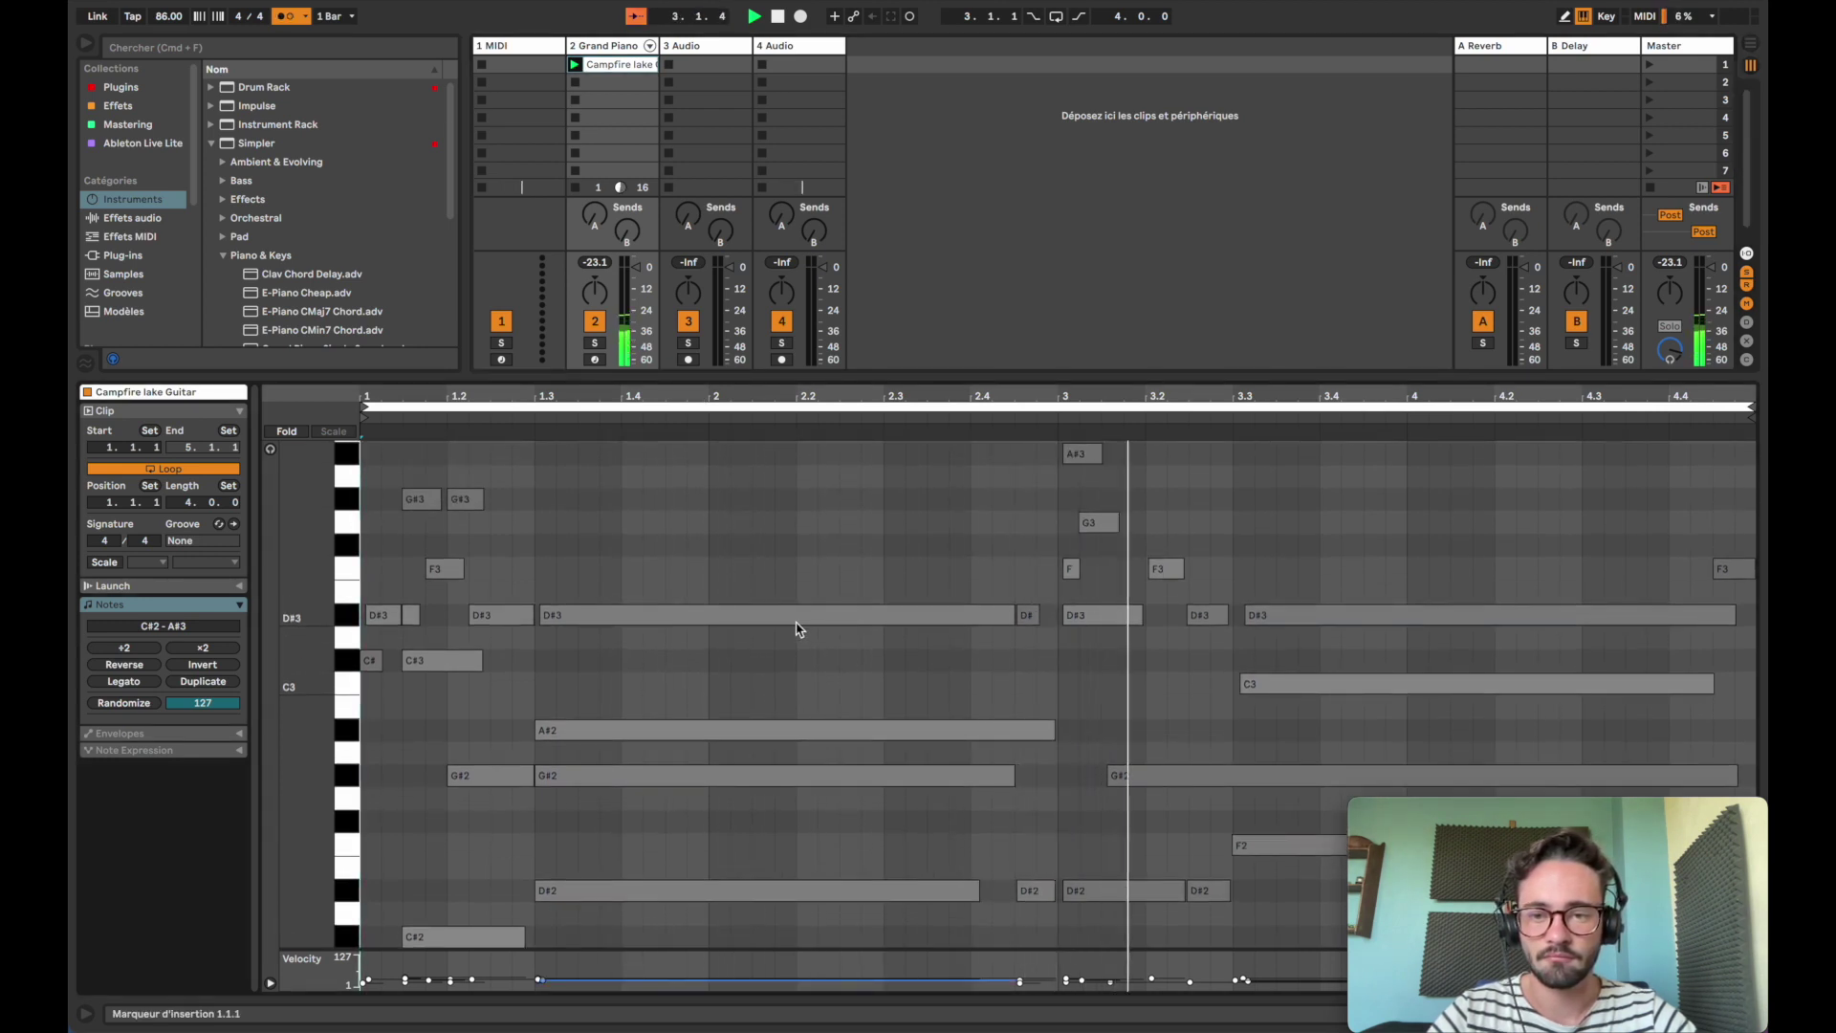
scroll(800, 628, down, 1)
scroll(800, 629, down, 4)
scroll(800, 629, up, 5)
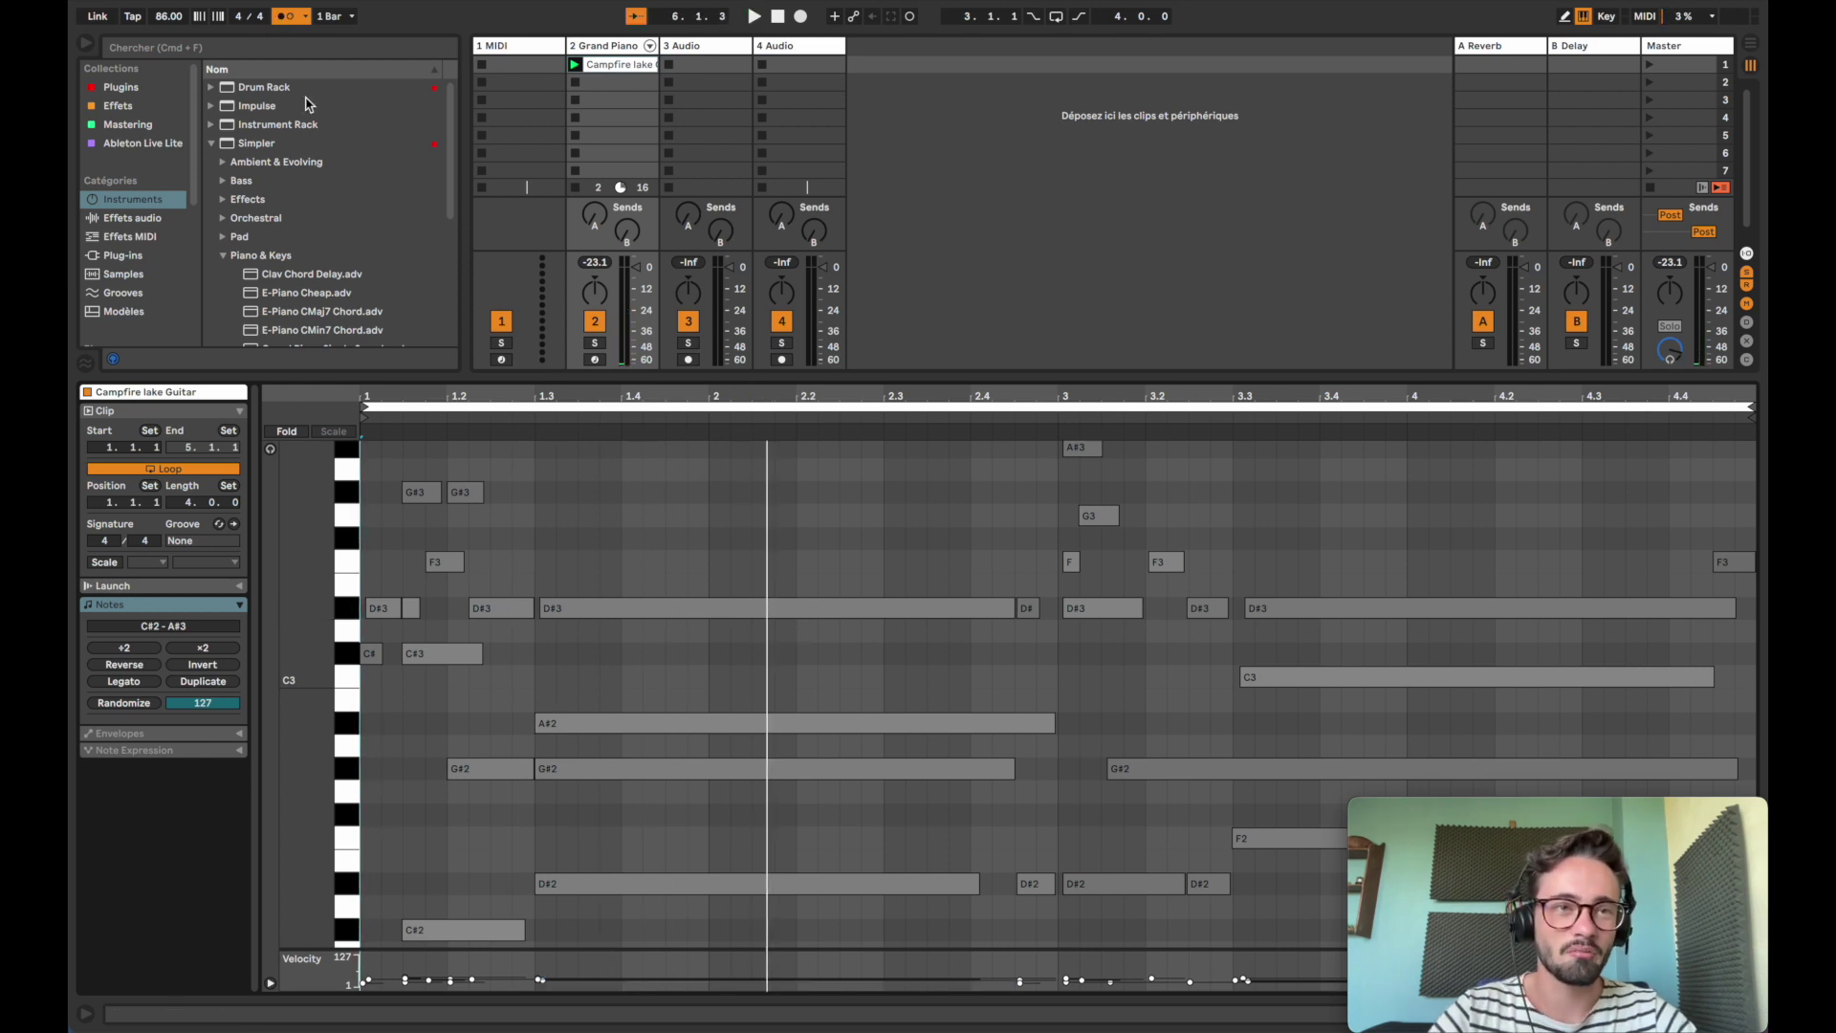
Turn off the metronome and collapse the clip detail view
click(285, 16)
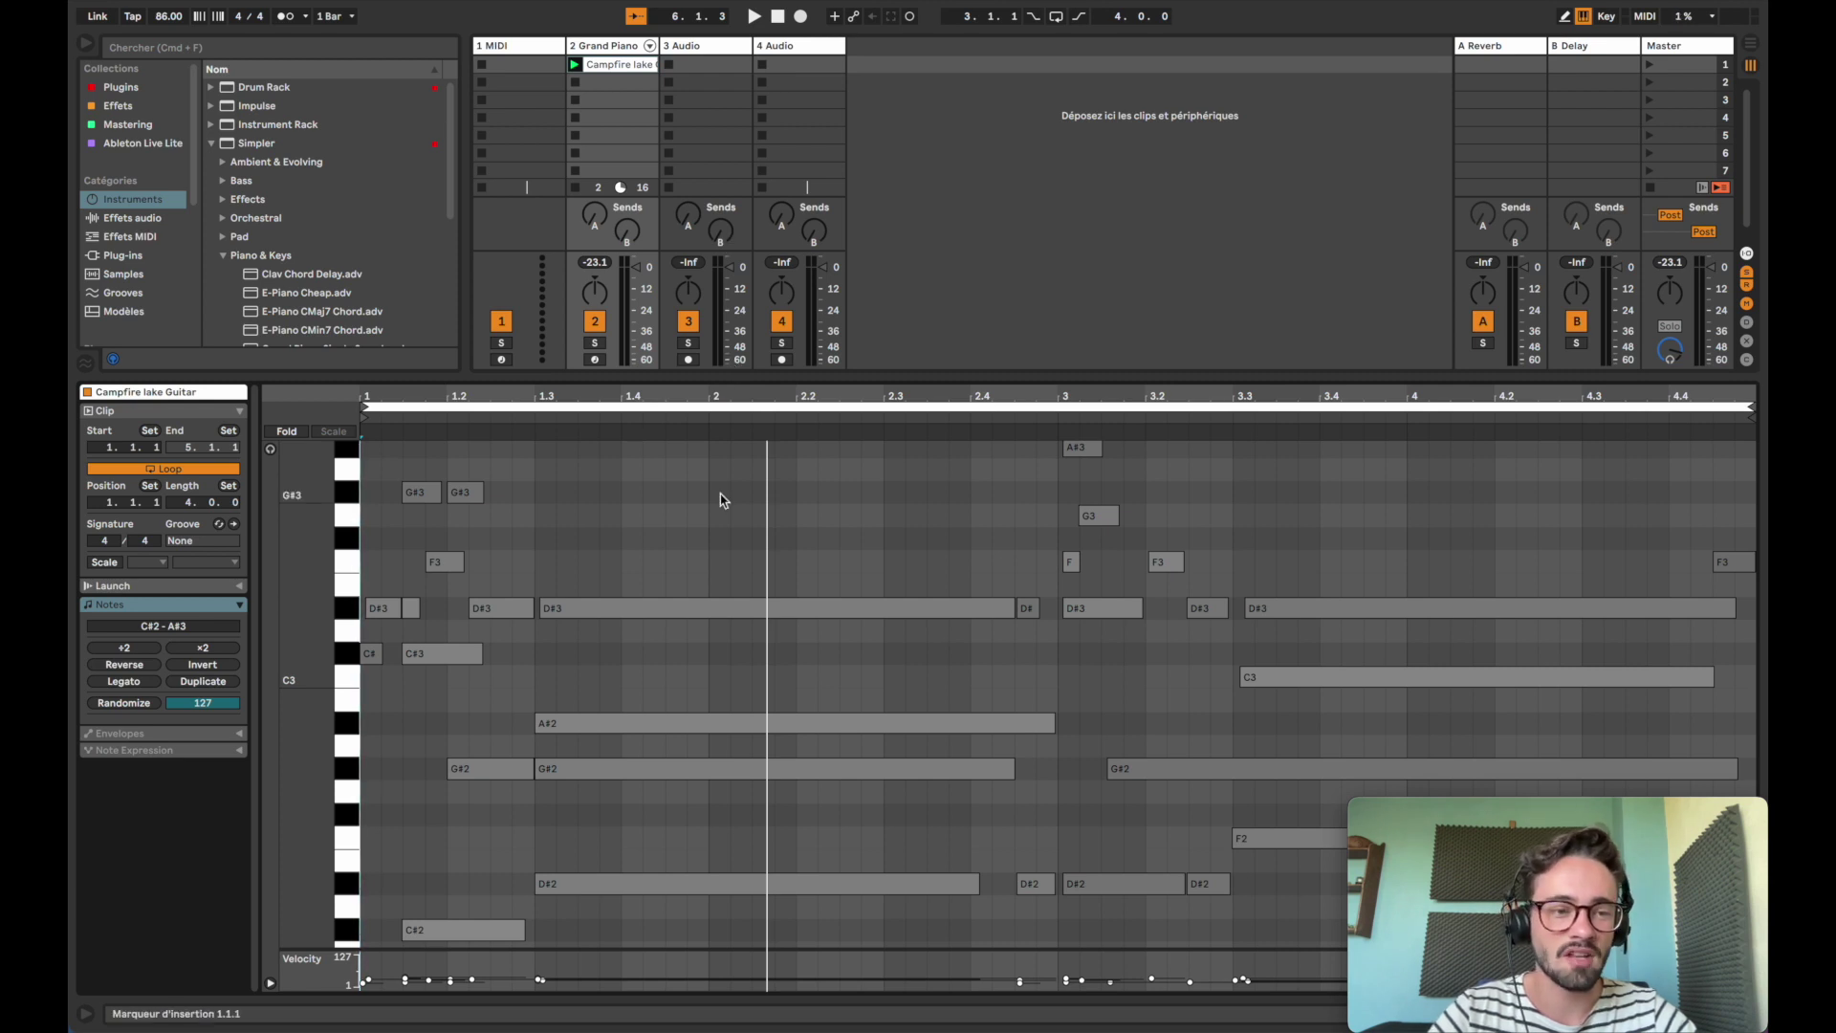
click(703, 373)
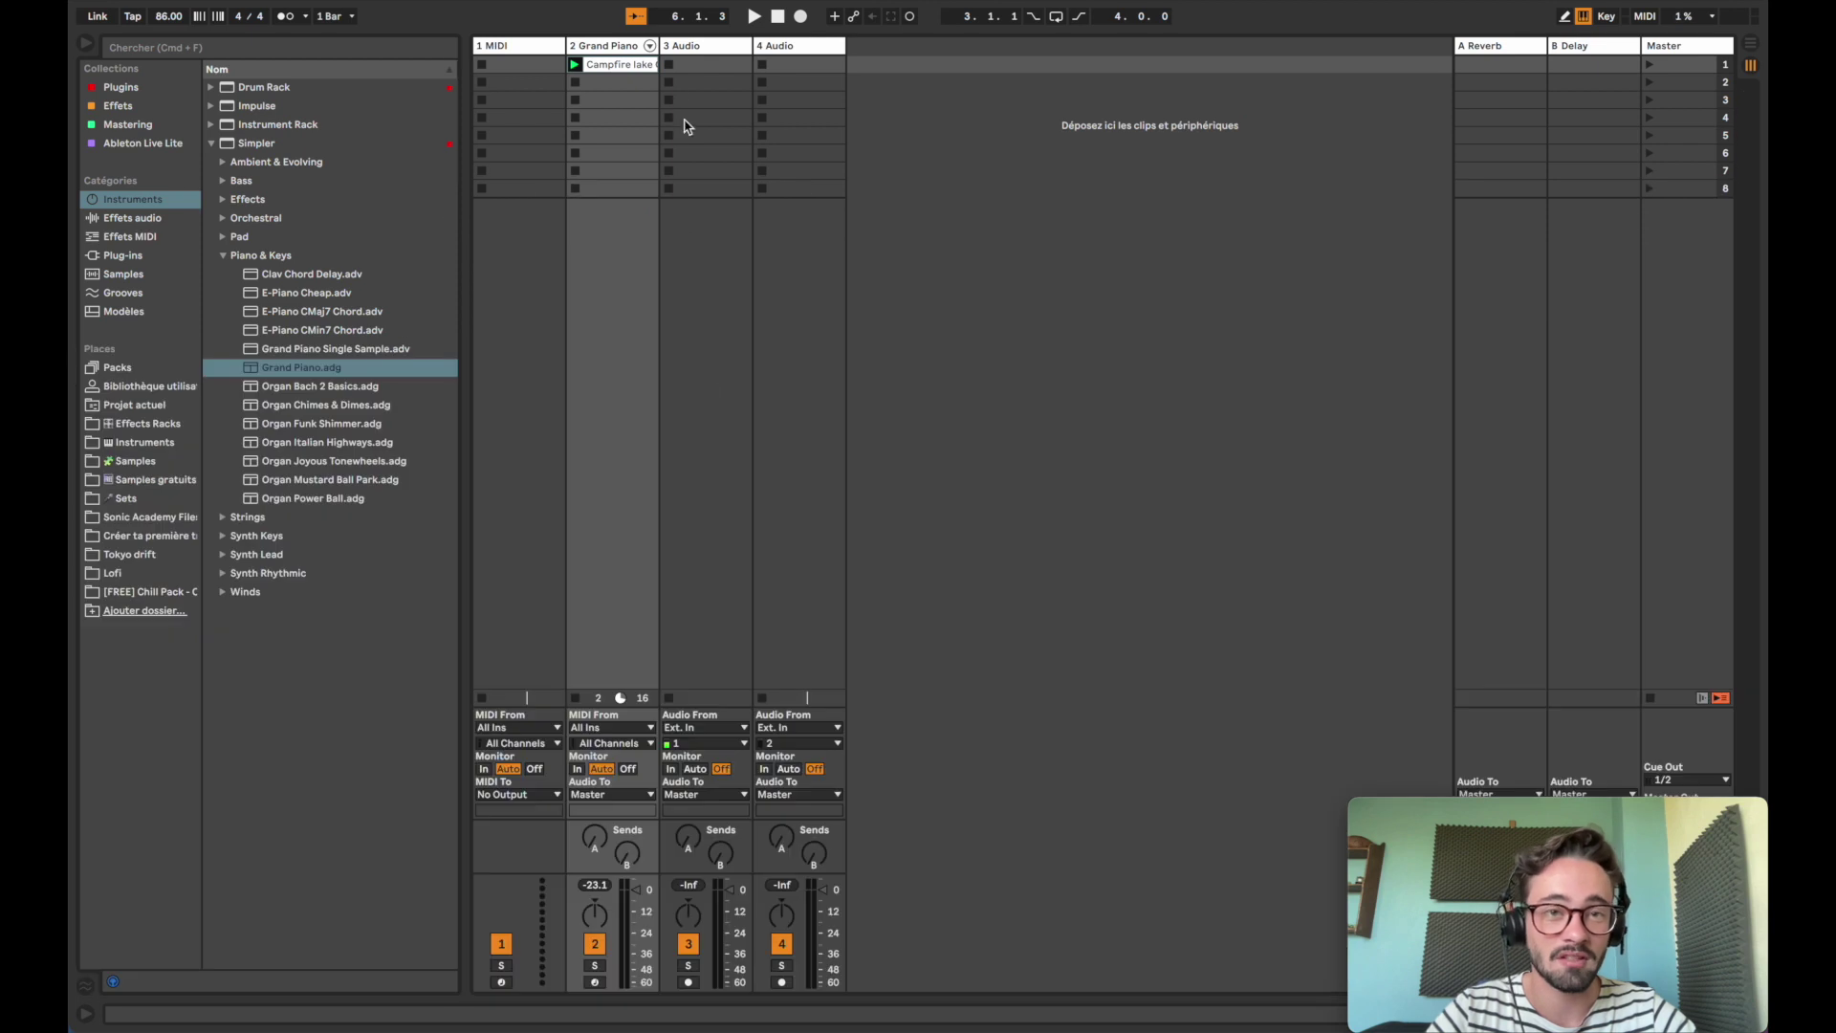
double_click(641, 64)
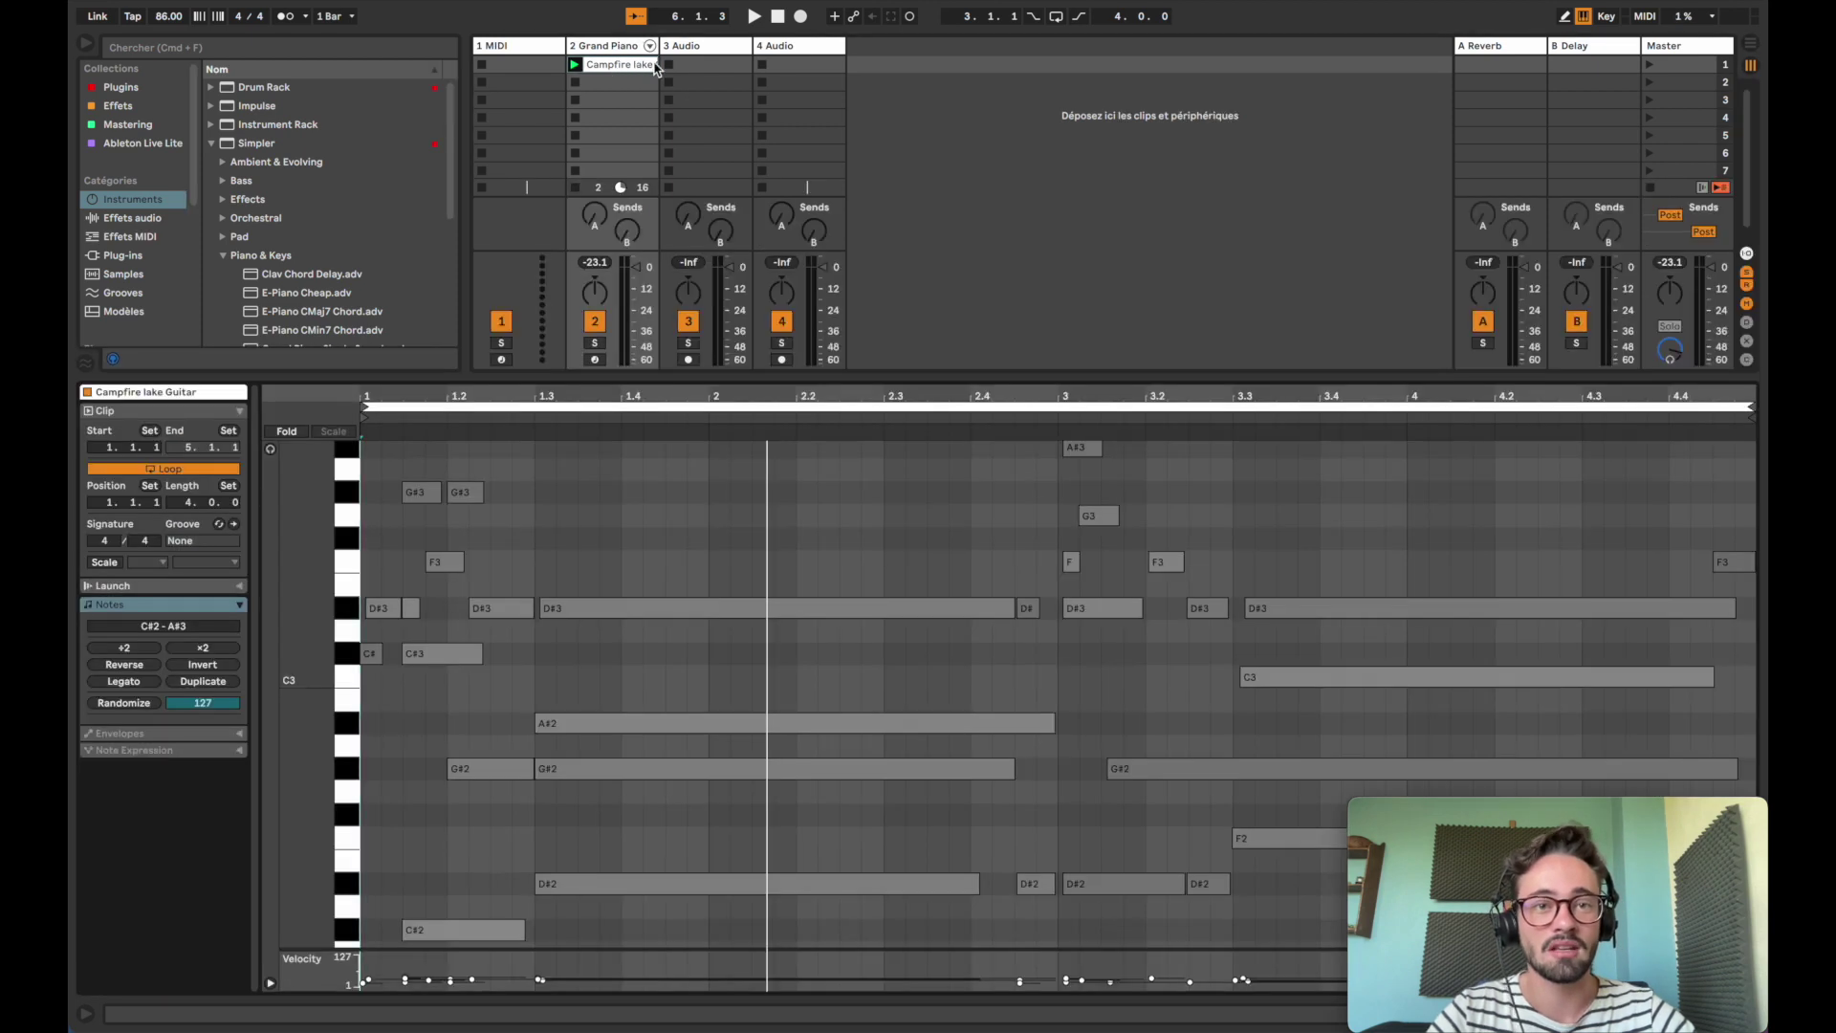
click(618, 375)
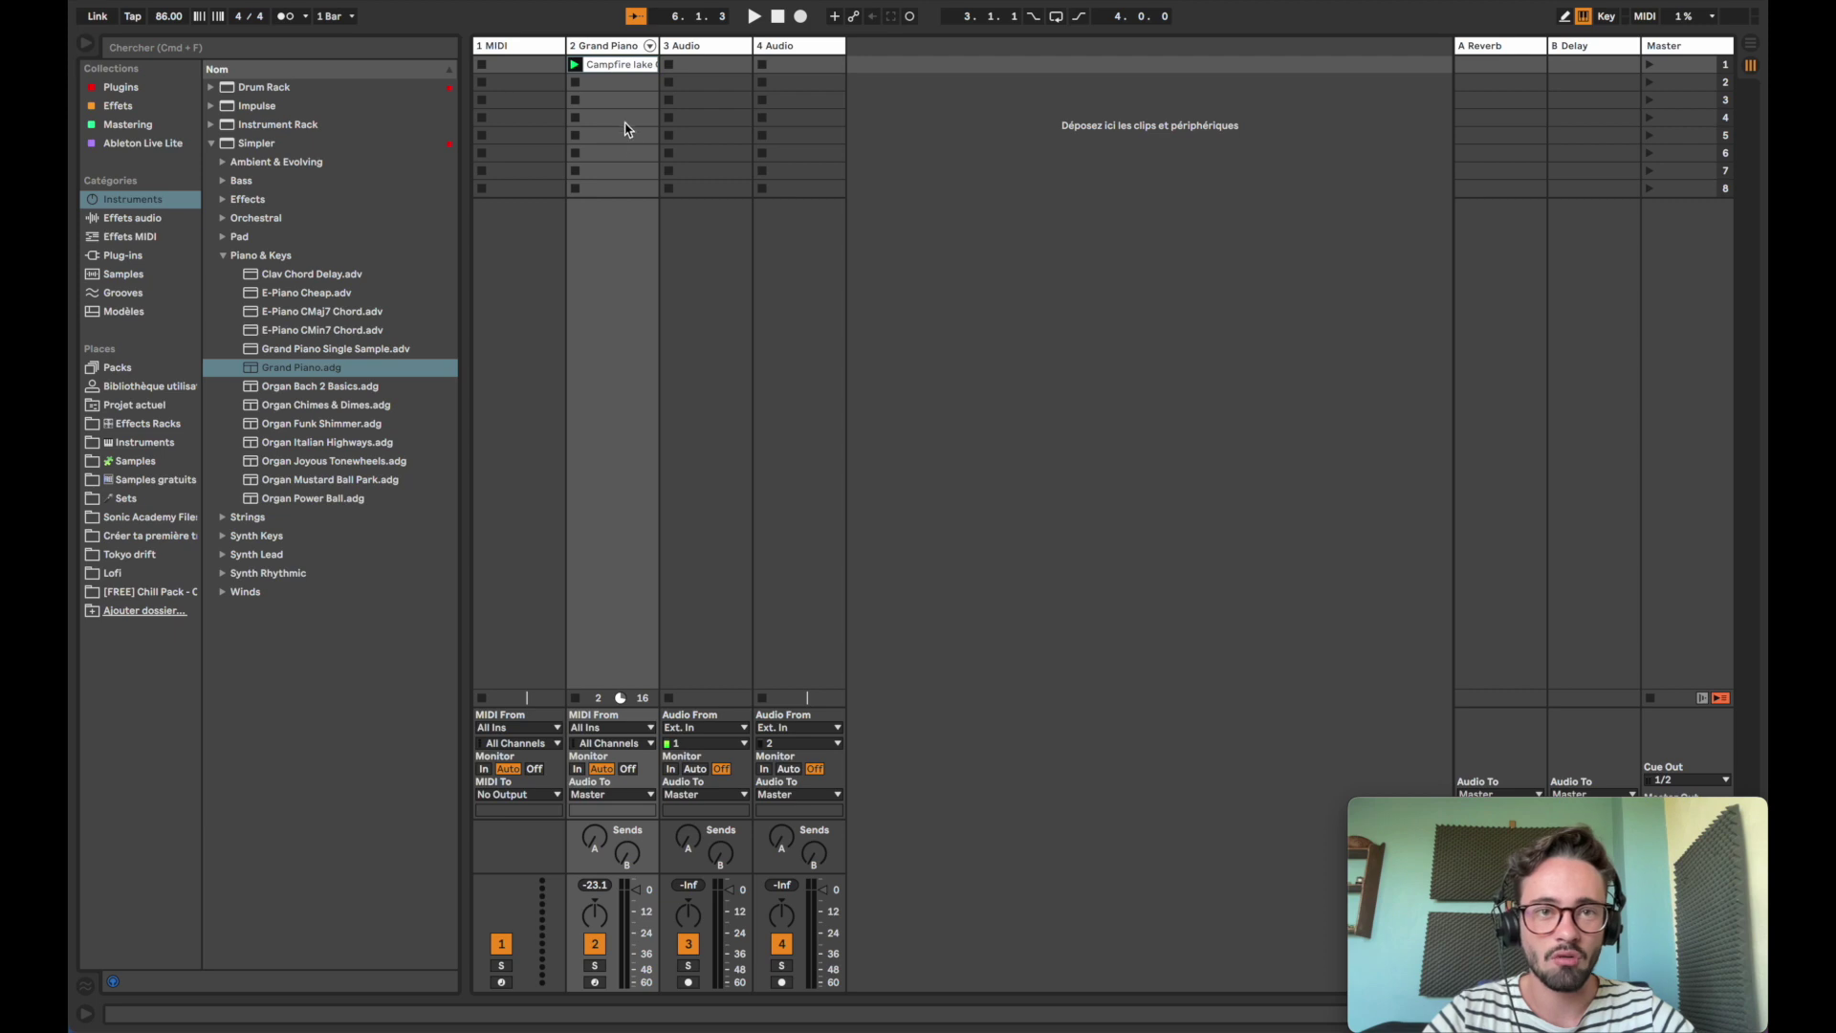
Move the Campfire lake Guitar clip to bar 1 of the Grand Piano track in the Arrangement and reactivate arrangement playback
drag(617, 67, 479, 249)
key(Tab)
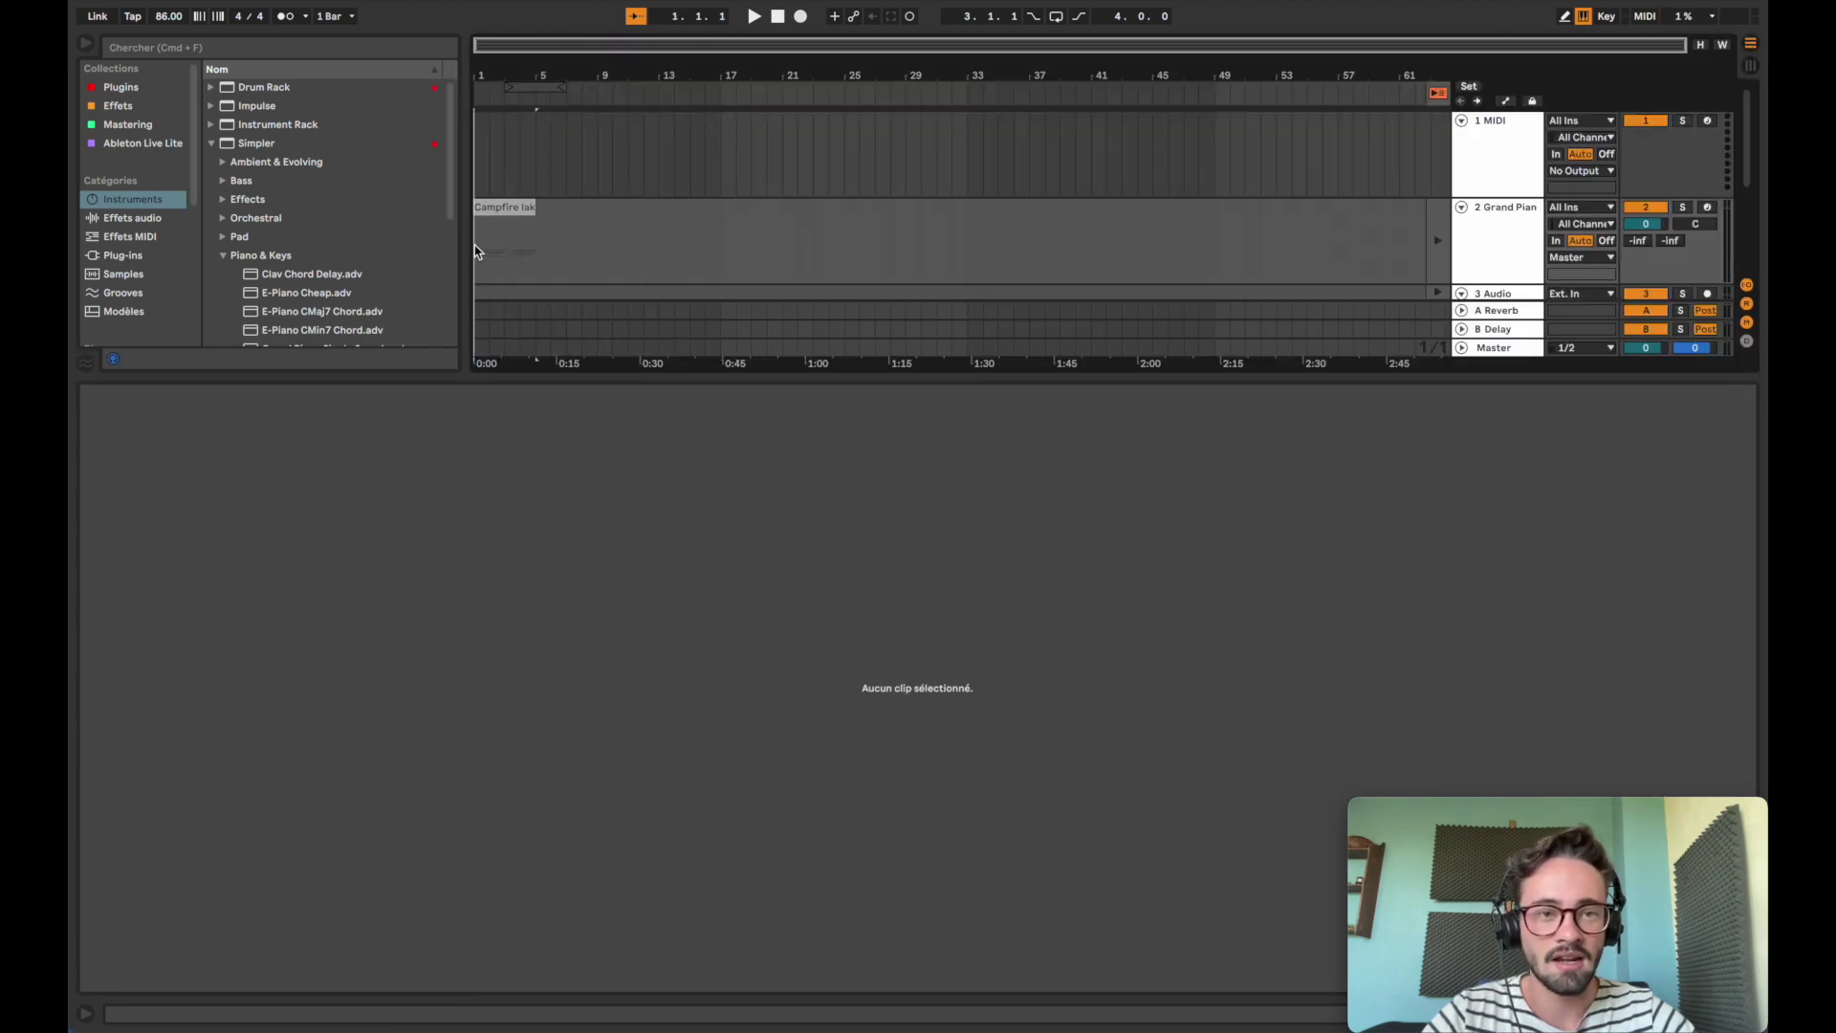
click(1437, 93)
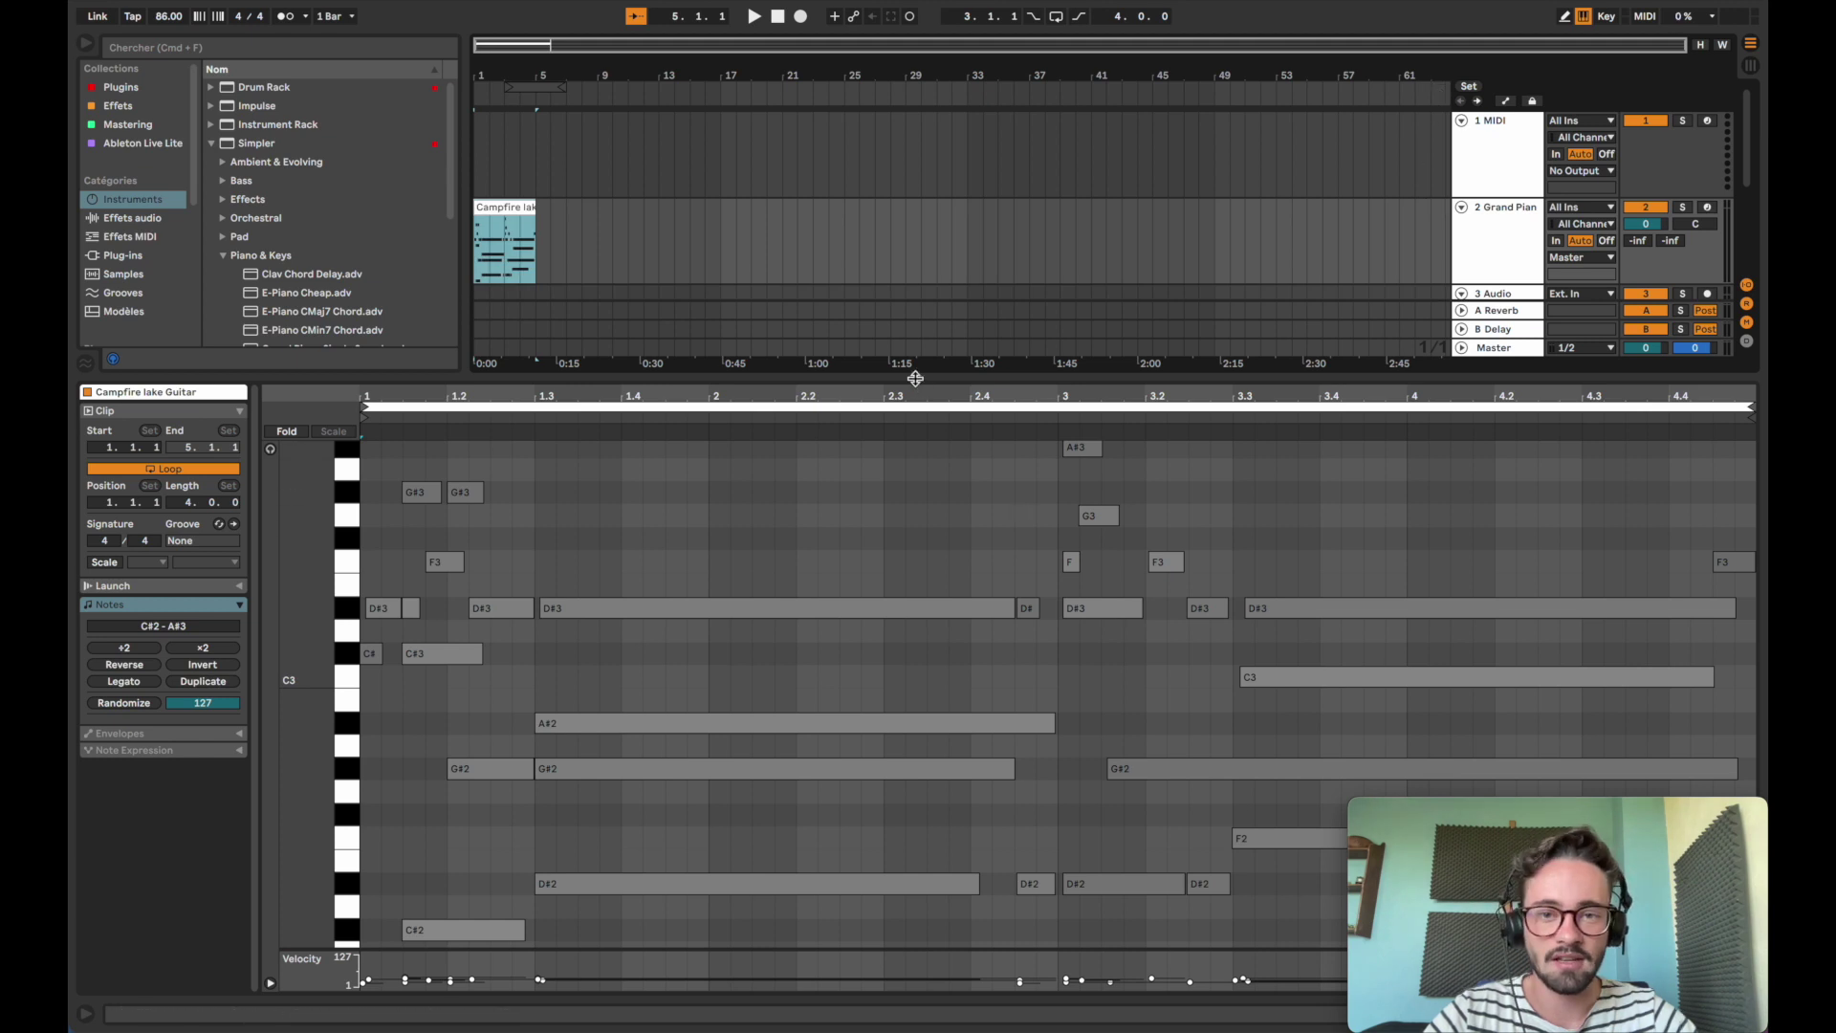
drag(915, 379, 915, 406)
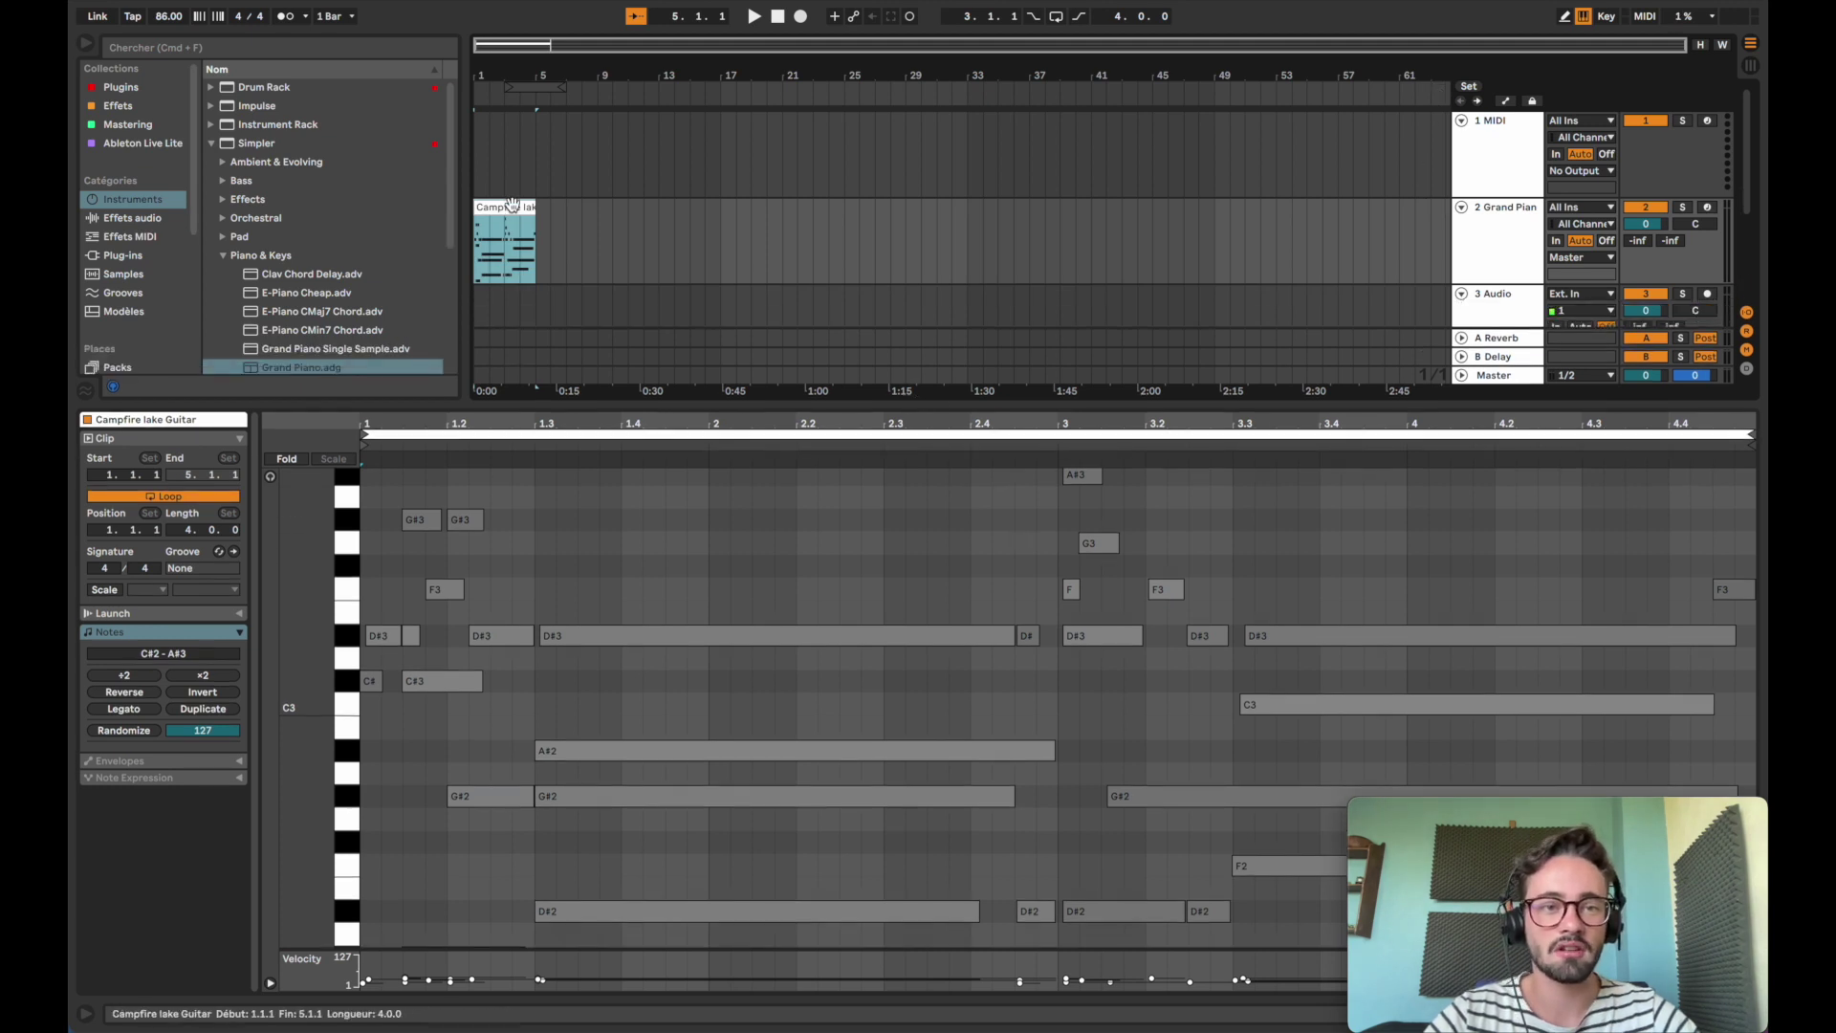
Set the arrangement loop to start at 1.1.1 with a length of 4.0.0 and enable looping
mouse_move(536, 88)
mouse_down()
mouse_move(617, 96)
mouse_move(507, 102)
mouse_up()
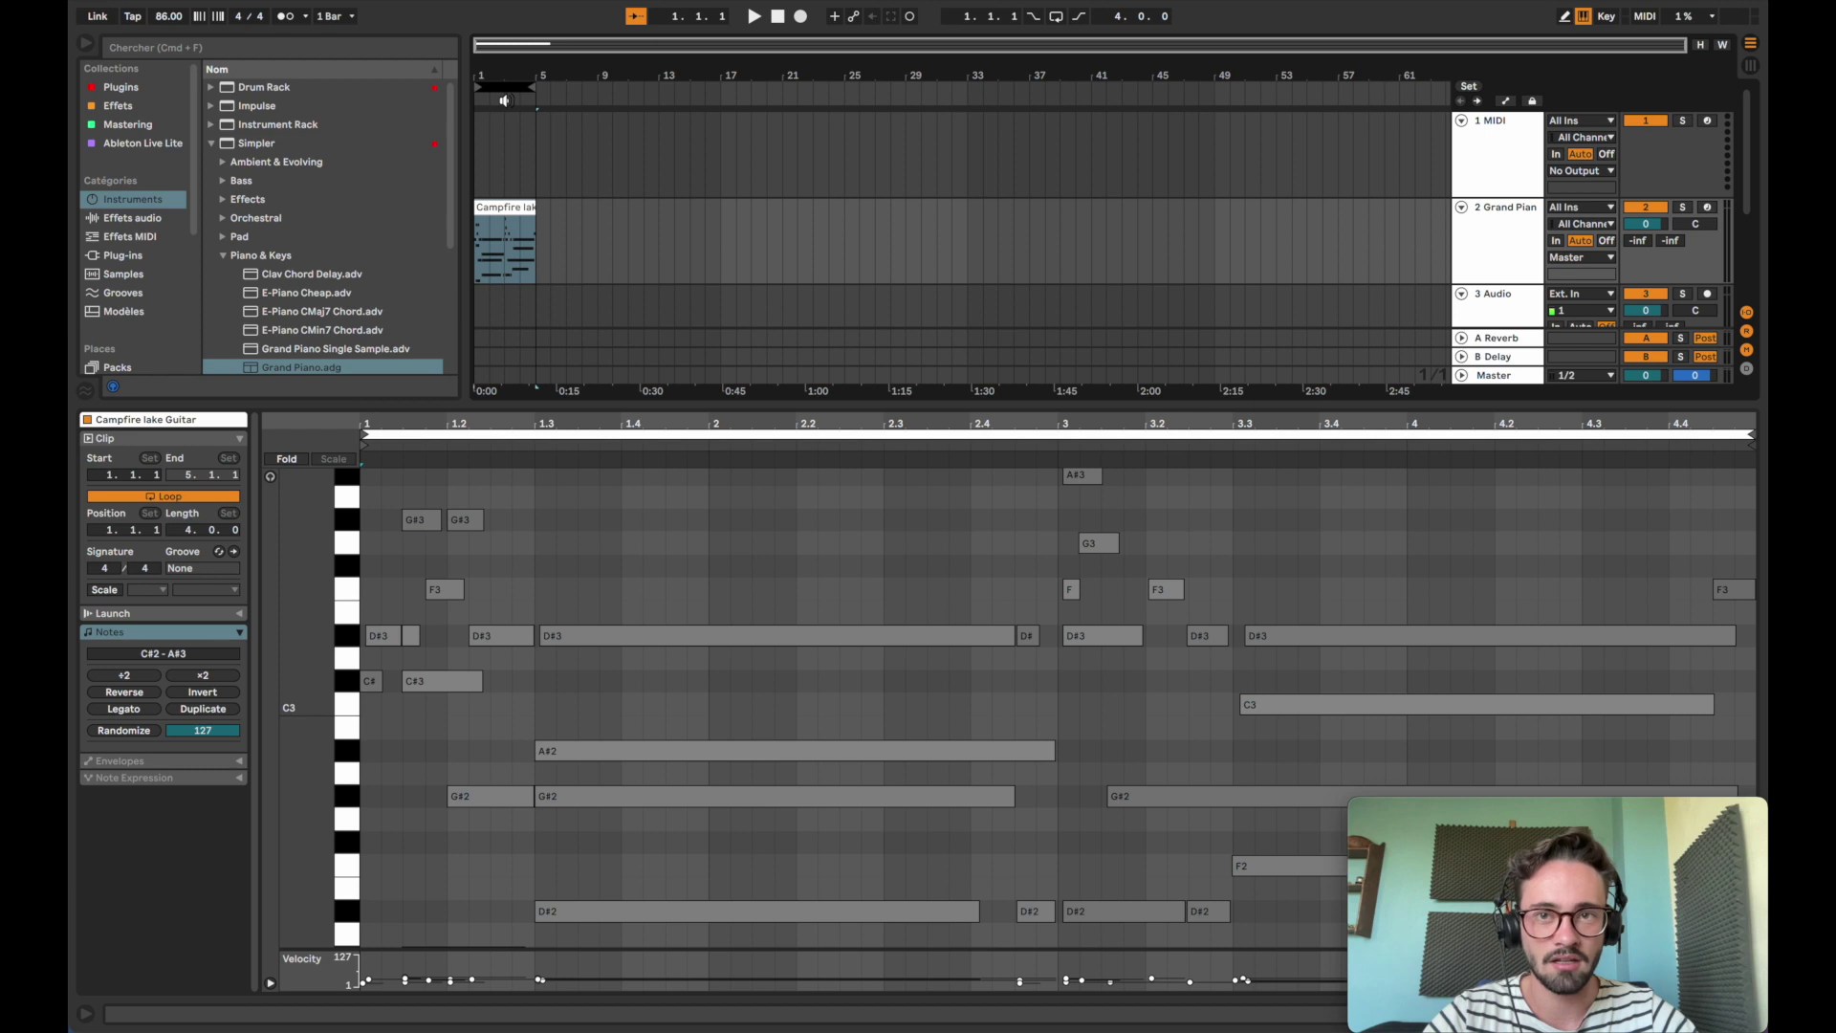
click(1058, 19)
scroll(507, 209, up, 5)
scroll(508, 208, up, 4)
Select the Campfire lake Guitar clip on the Grand Piano track and play the arrangement loop
click(507, 207)
scroll(517, 213, left, 5)
scroll(526, 220, down, 1)
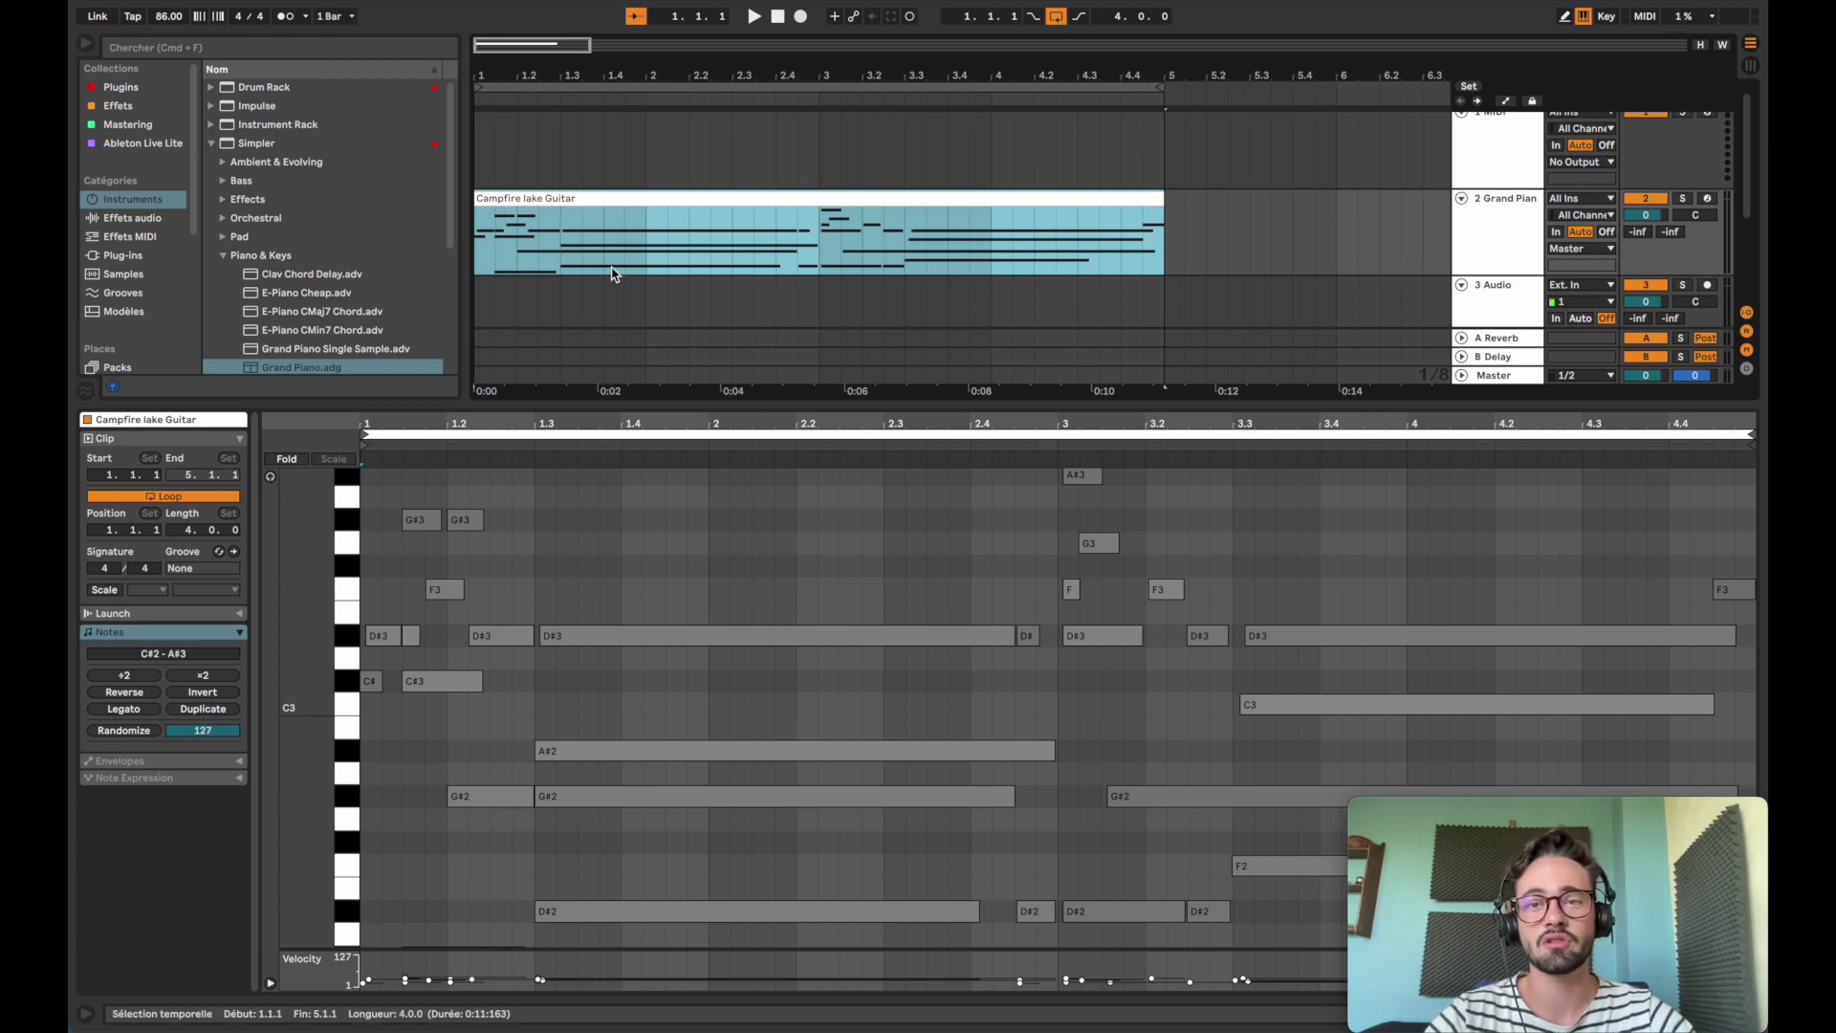
scroll(612, 272, up, 1)
key(space)
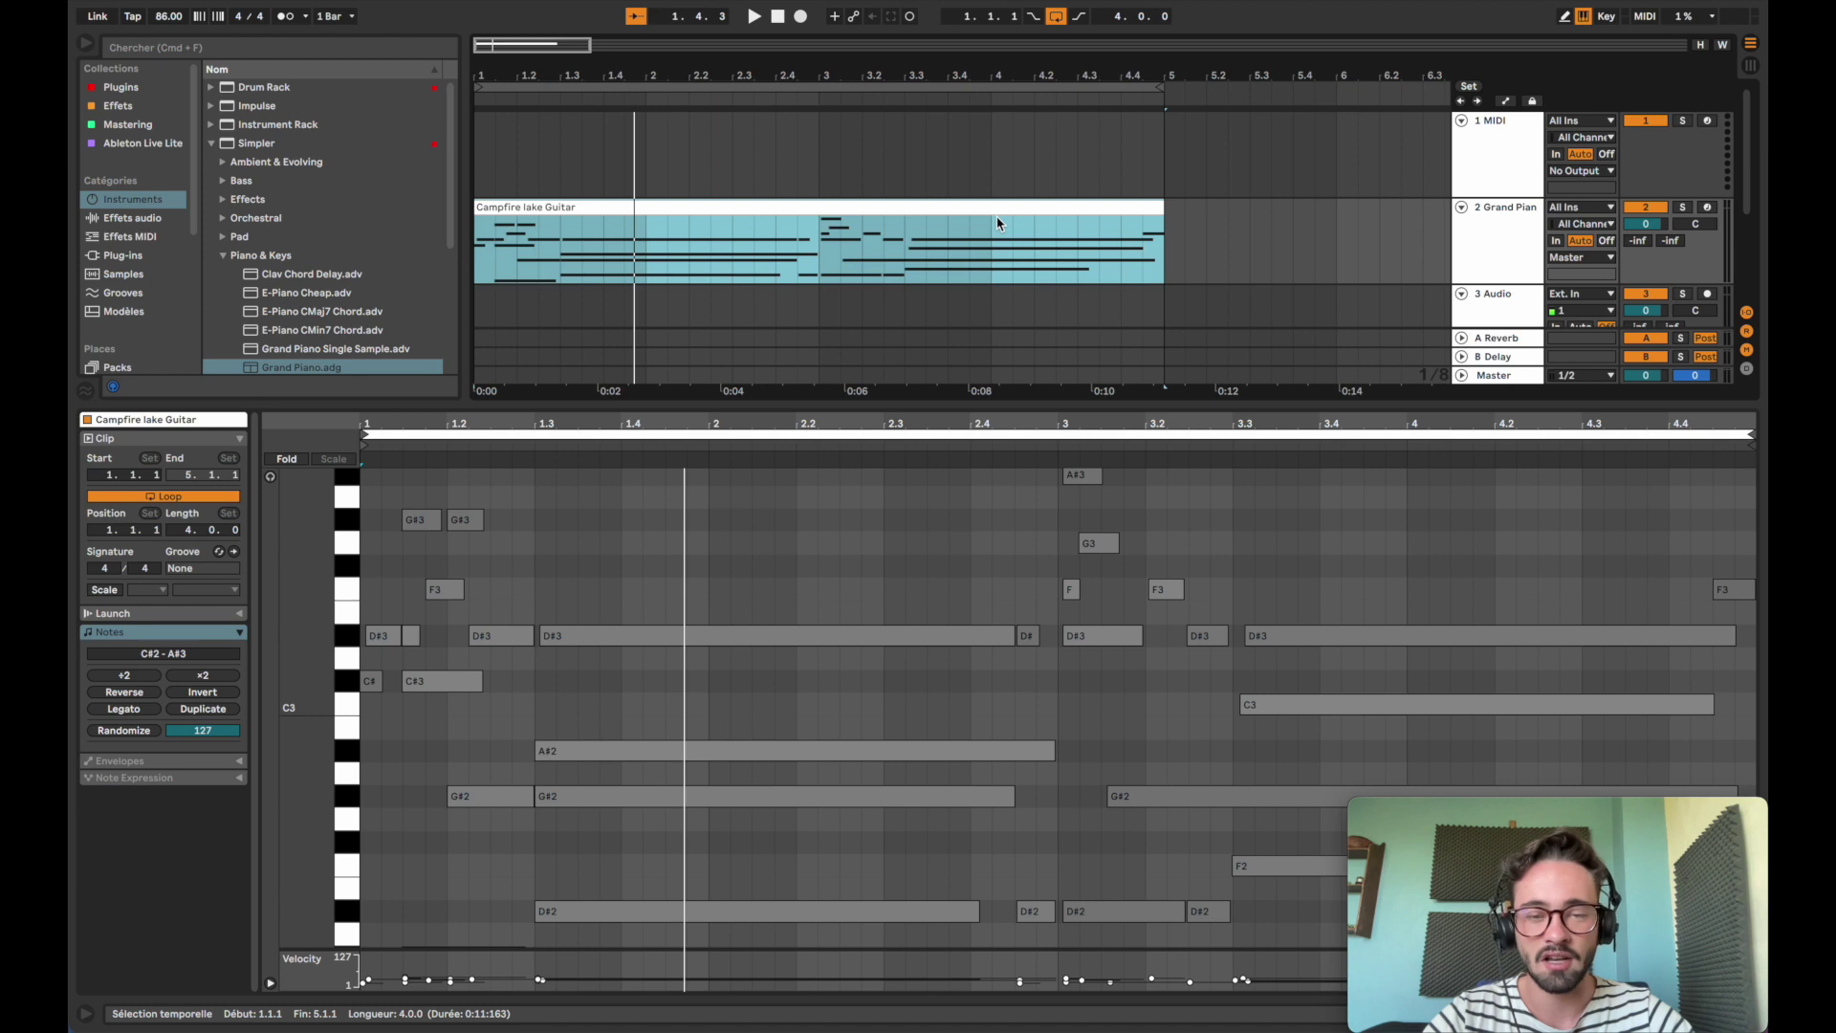
Copy the Campfire lake Guitar clip onto the 1 MIDI track at bar 1
drag(998, 223, 1001, 144)
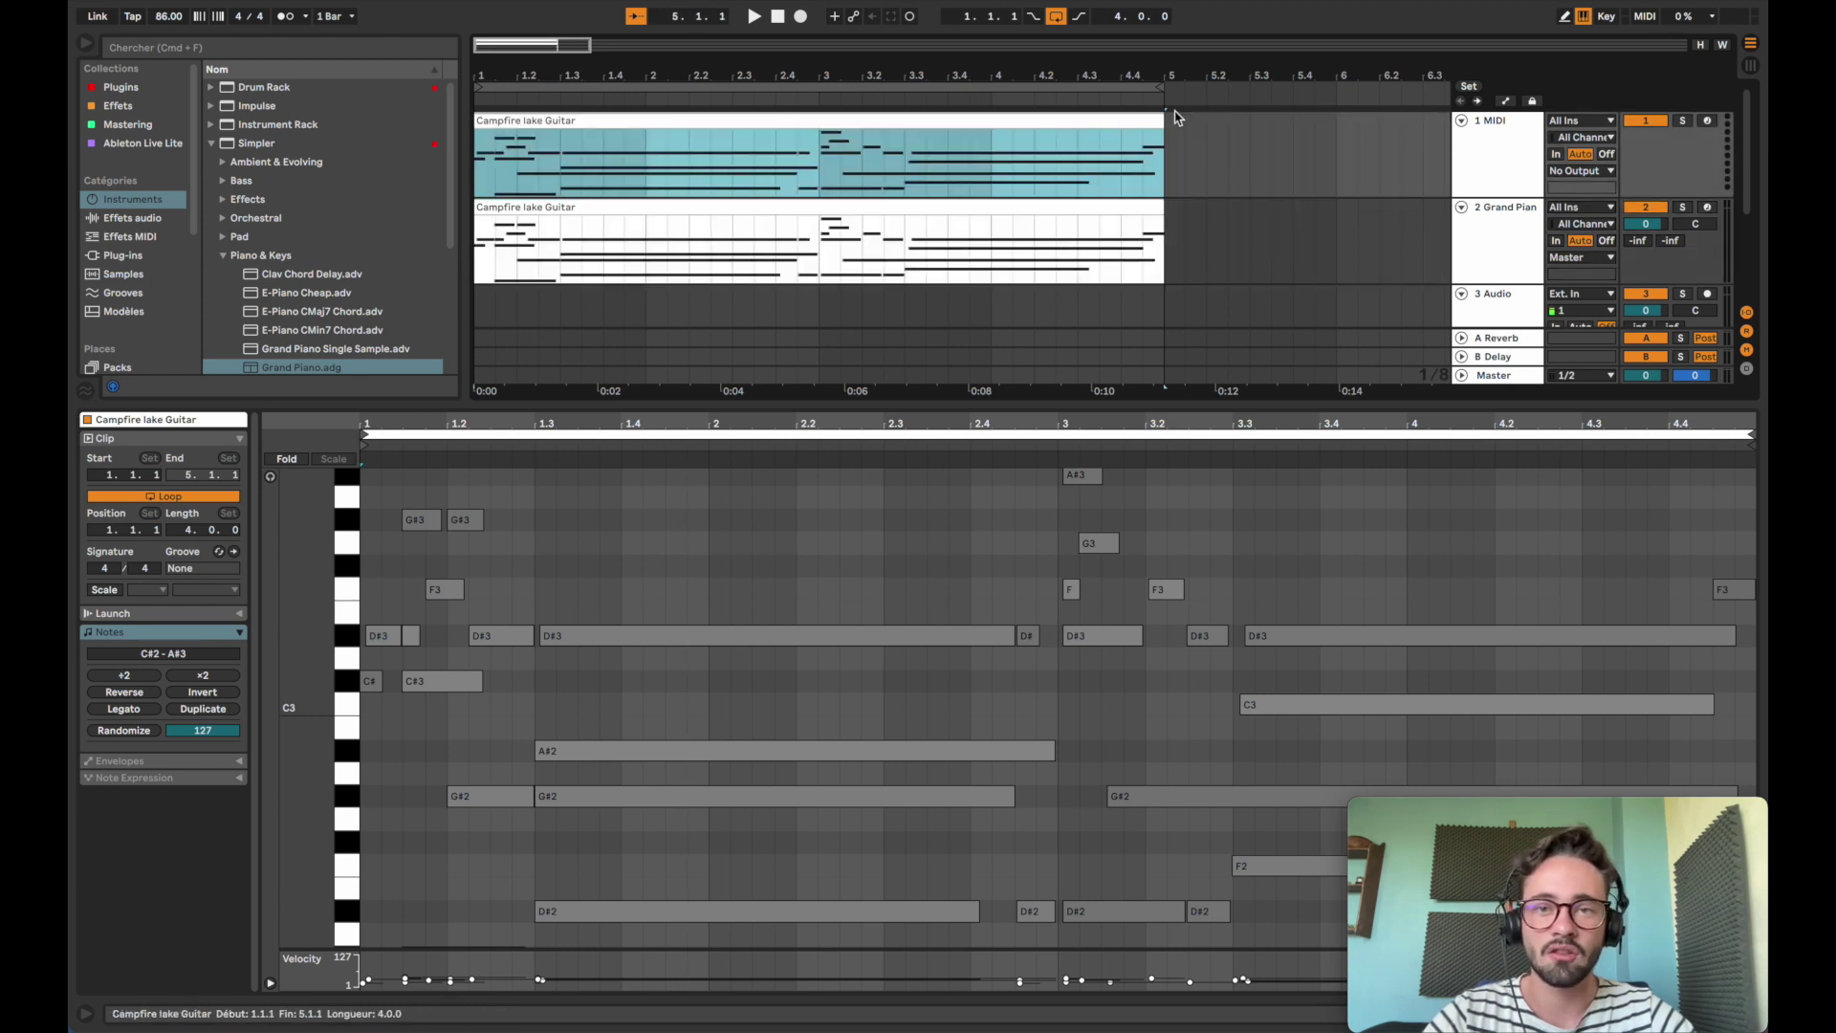
click(1325, 304)
scroll(1325, 304, down, 1)
scroll(1325, 304, down, 2)
scroll(1234, 276, up, 4)
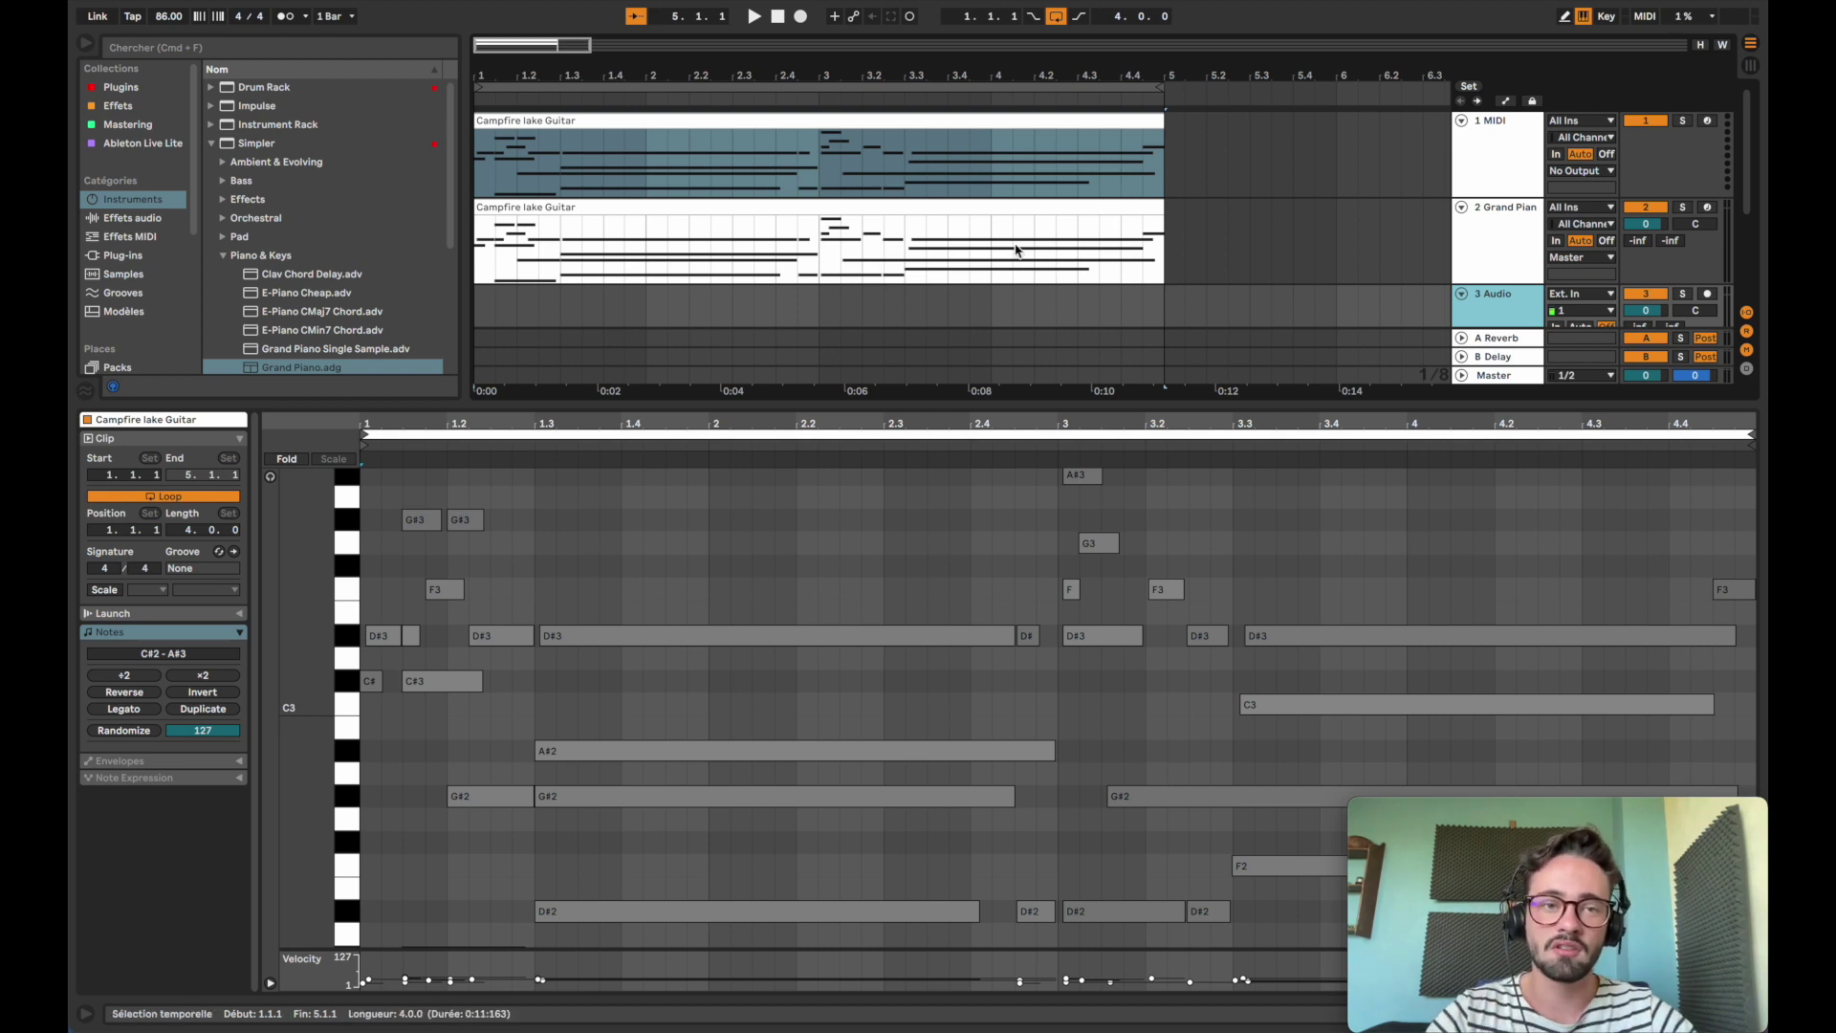
click(848, 88)
mouse_move(848, 89)
mouse_down()
mouse_move(1024, 90)
mouse_move(840, 90)
mouse_up()
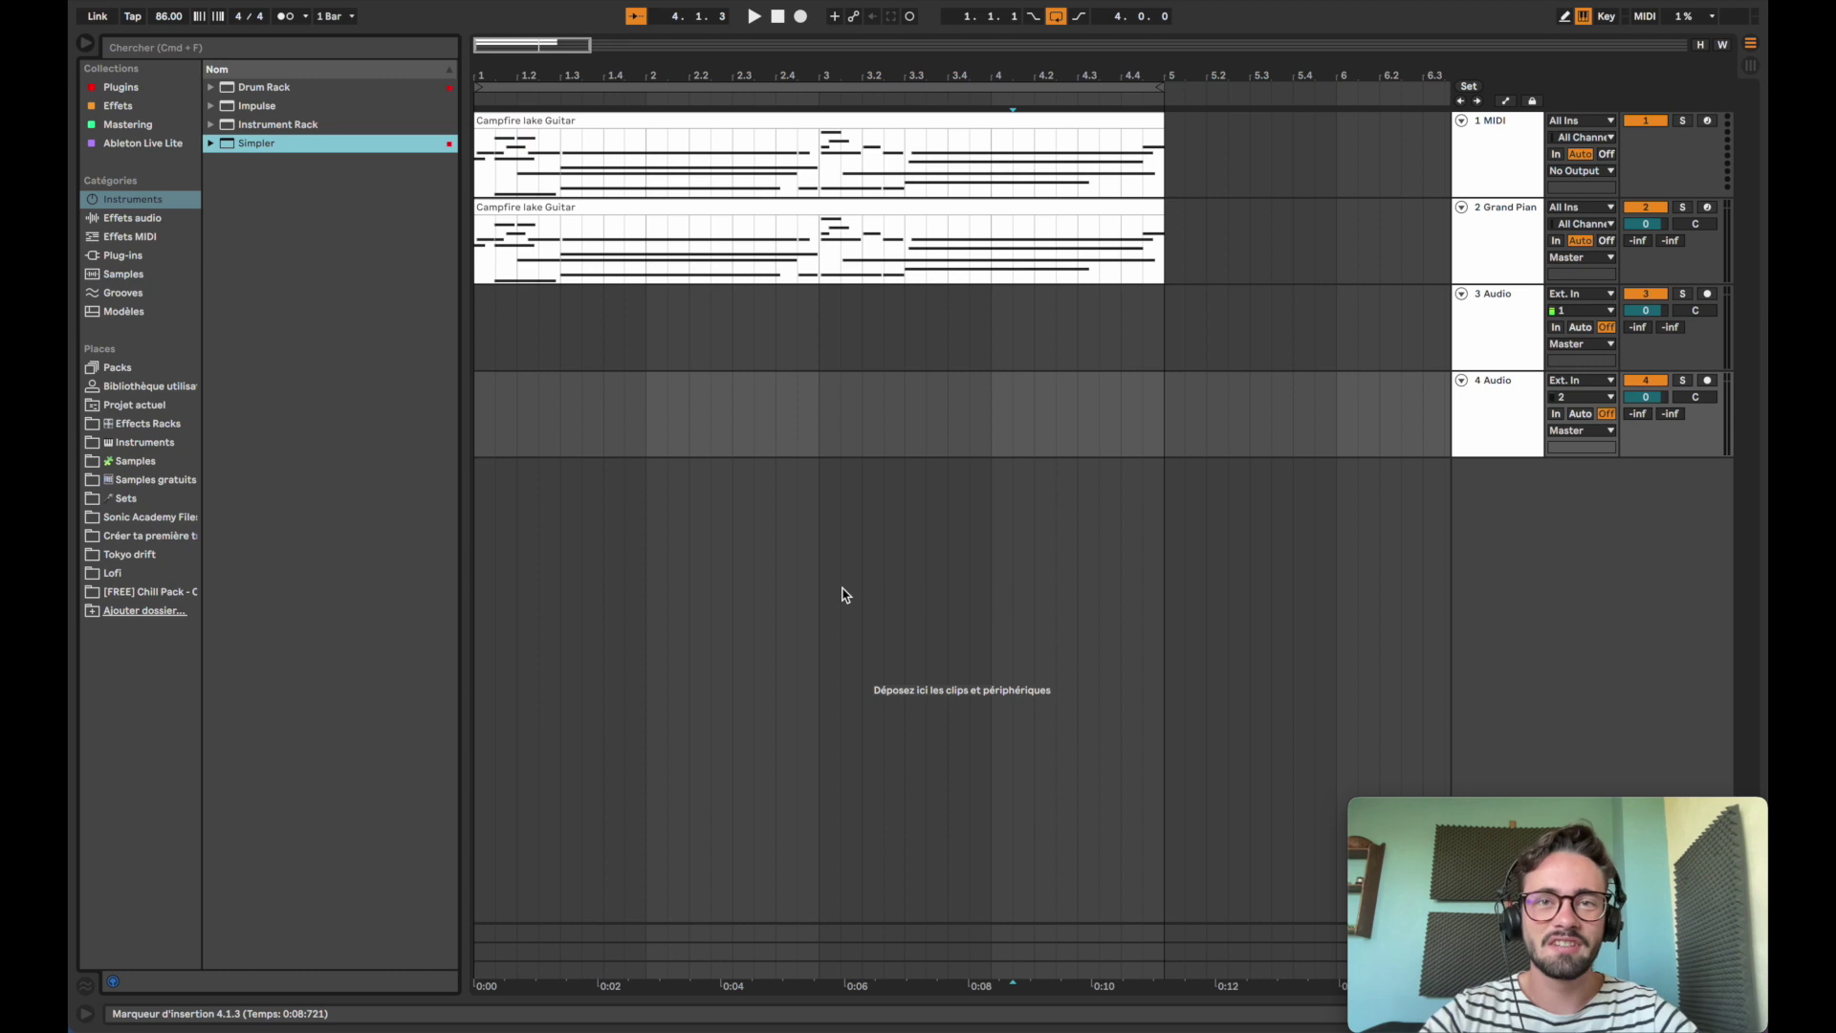